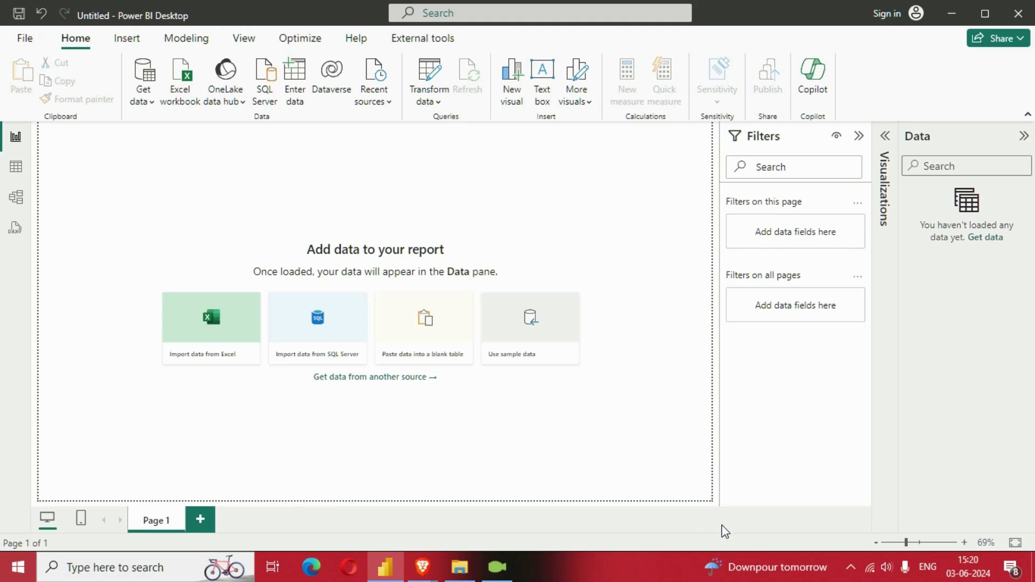
Step: Look through the Section 2 folder and its NetSales subfolder in File Explorer for the monthly sales workbooks
left_click(459, 567)
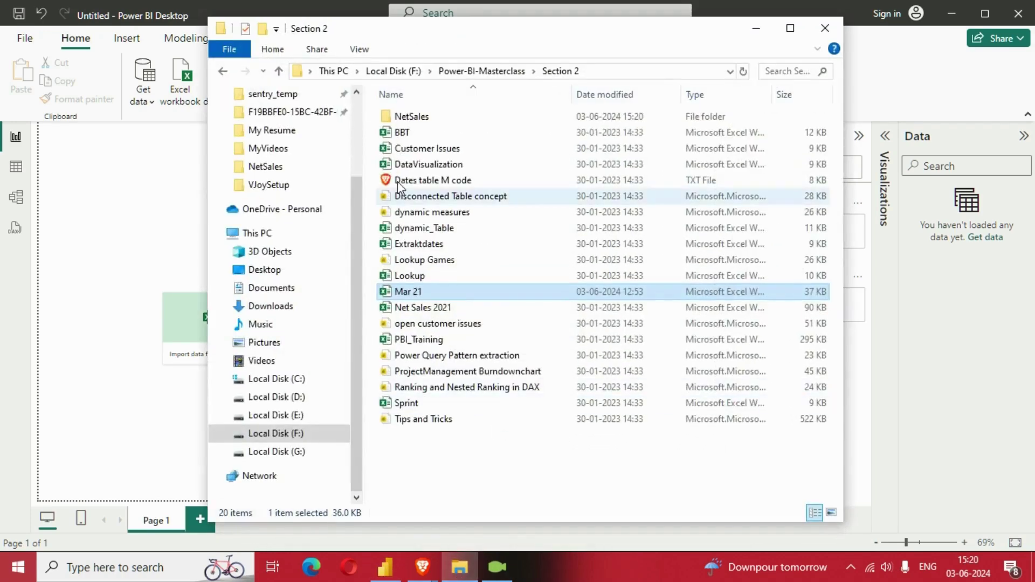
double_click(414, 120)
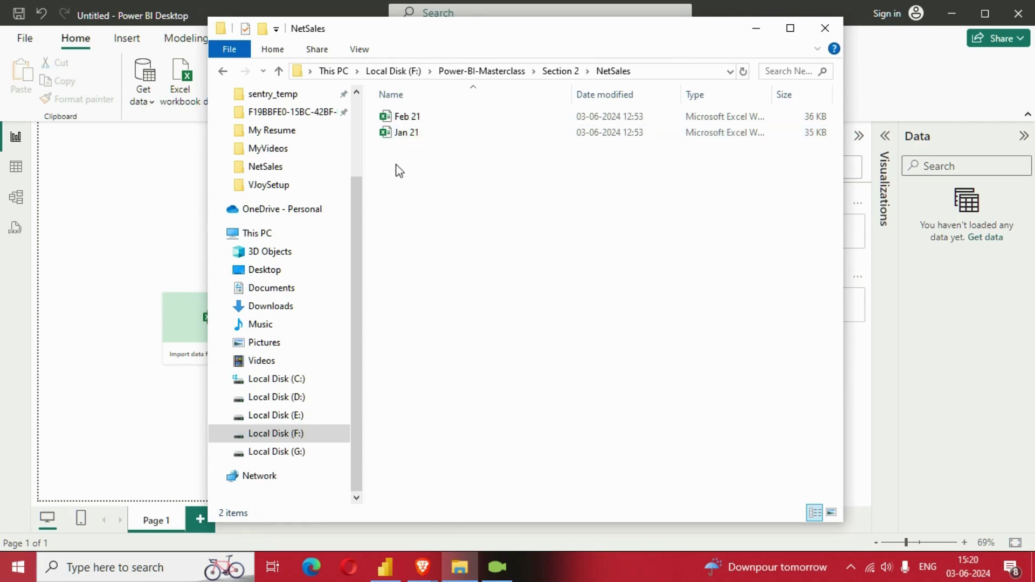
left_click(279, 71)
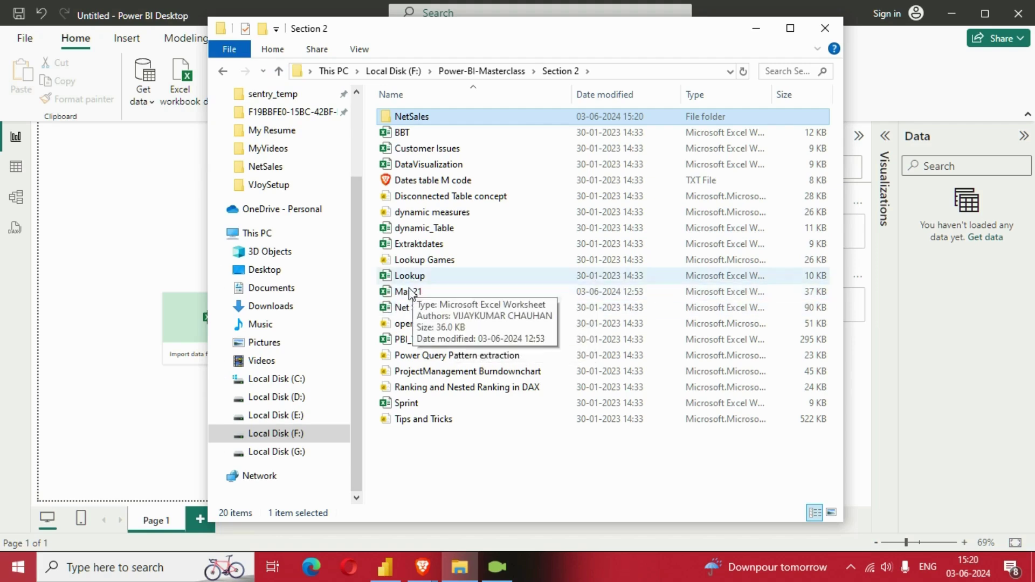
double_click(488, 123)
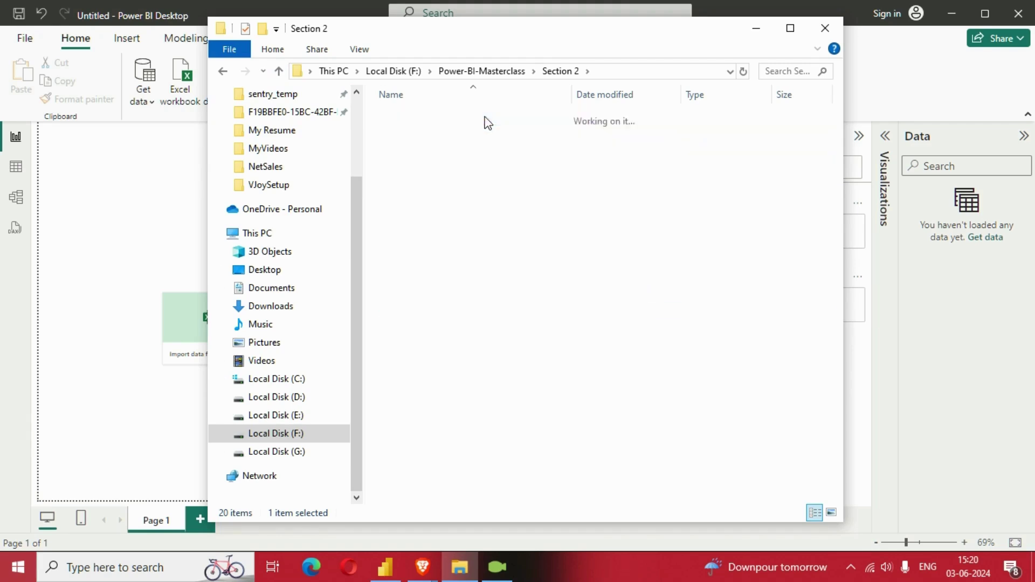
left_click(756, 28)
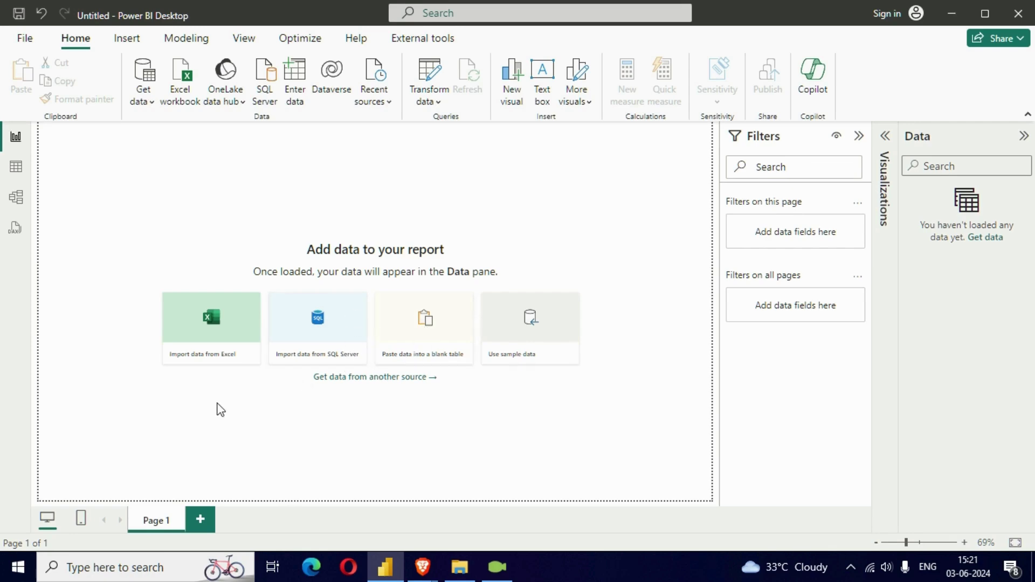
Step: Import the Feb 21 Excel workbook from the NetSales folder and load its Feb 21 sheet into the report
left_click(207, 332)
left_click(202, 106)
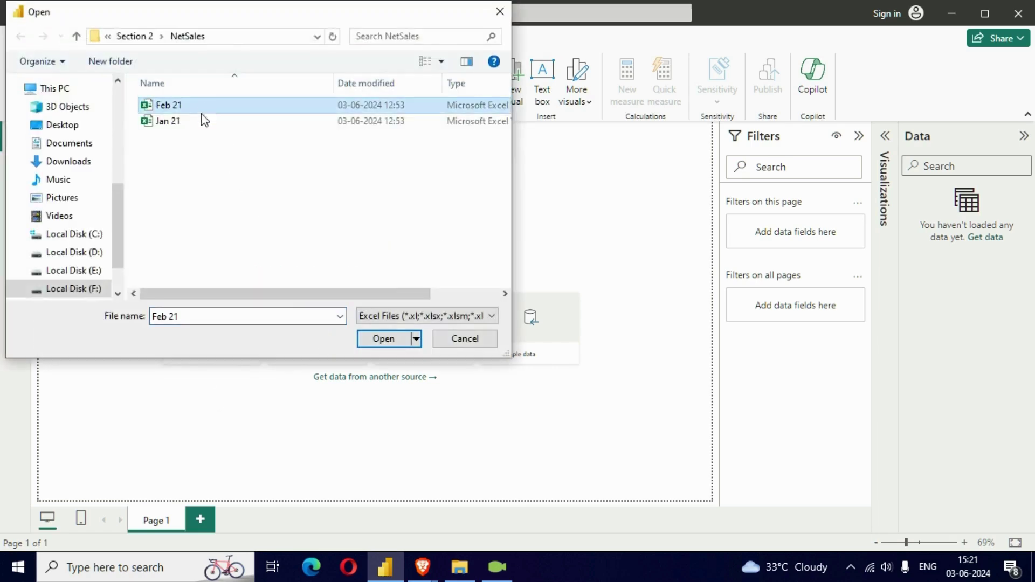
left_click(384, 339)
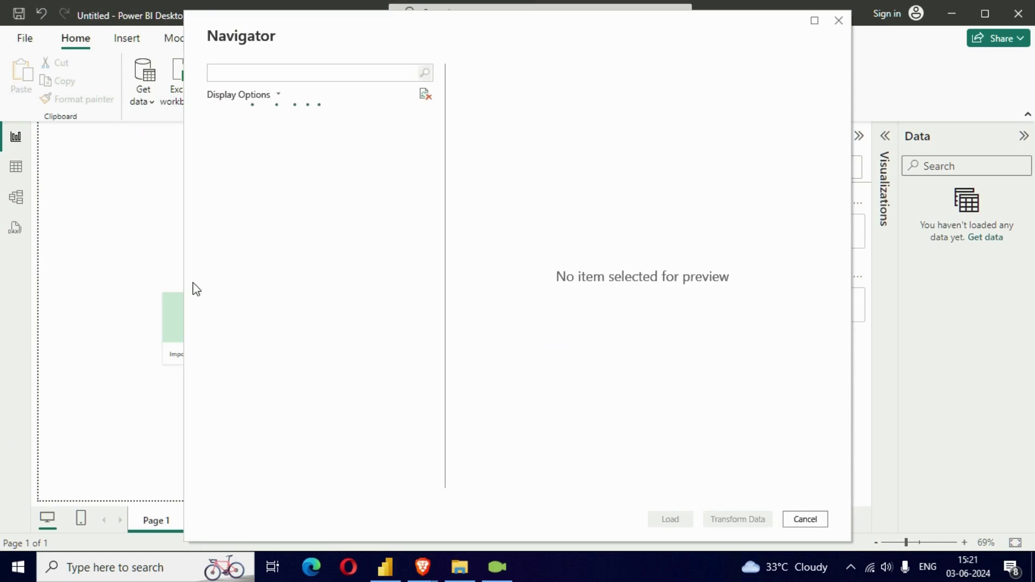
left_click(230, 136)
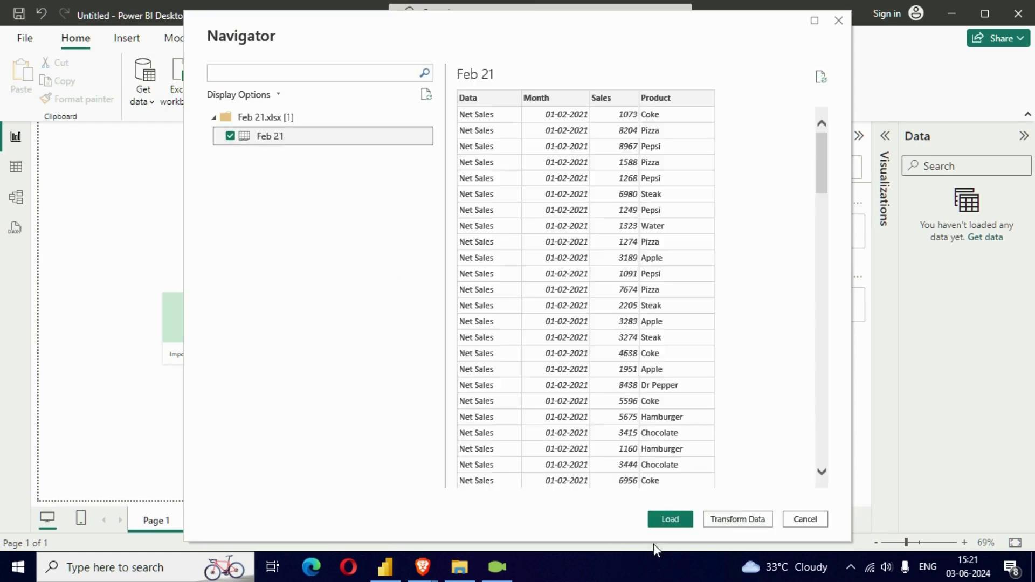
left_click(677, 519)
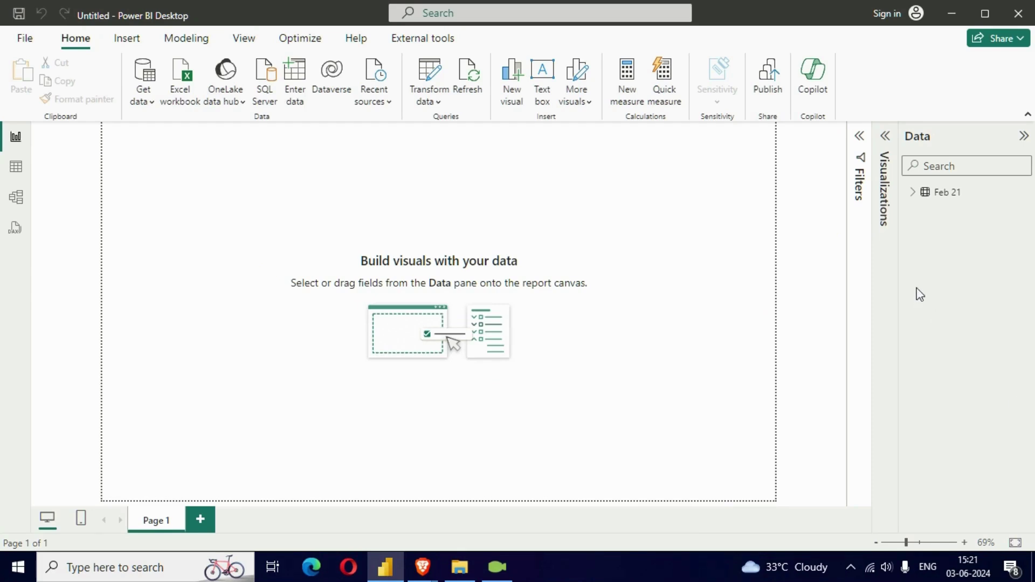
Step: Add an empty table visual to the report page and shift it slightly down and inward from the page corner
left_click(912, 193)
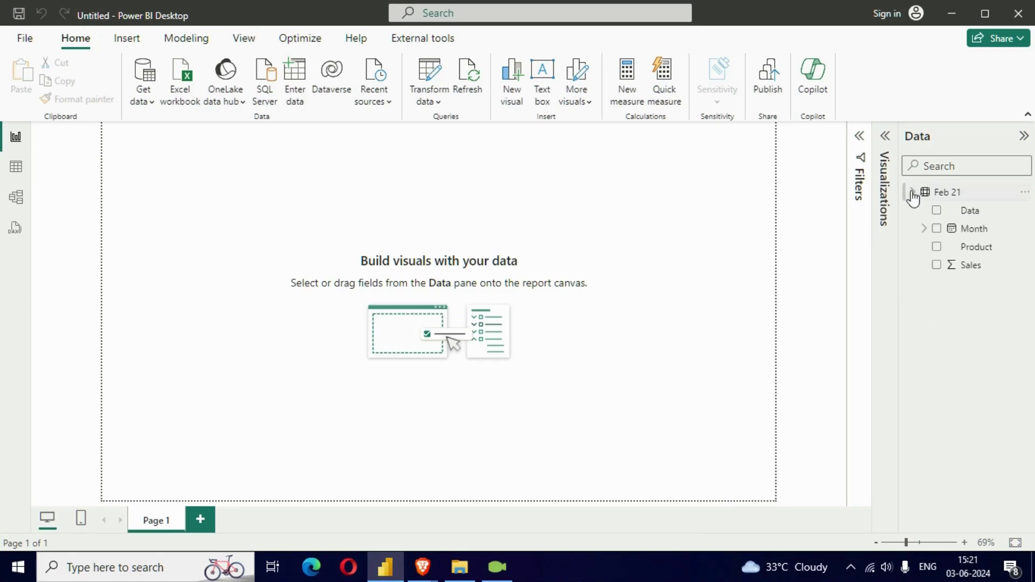
left_click(883, 156)
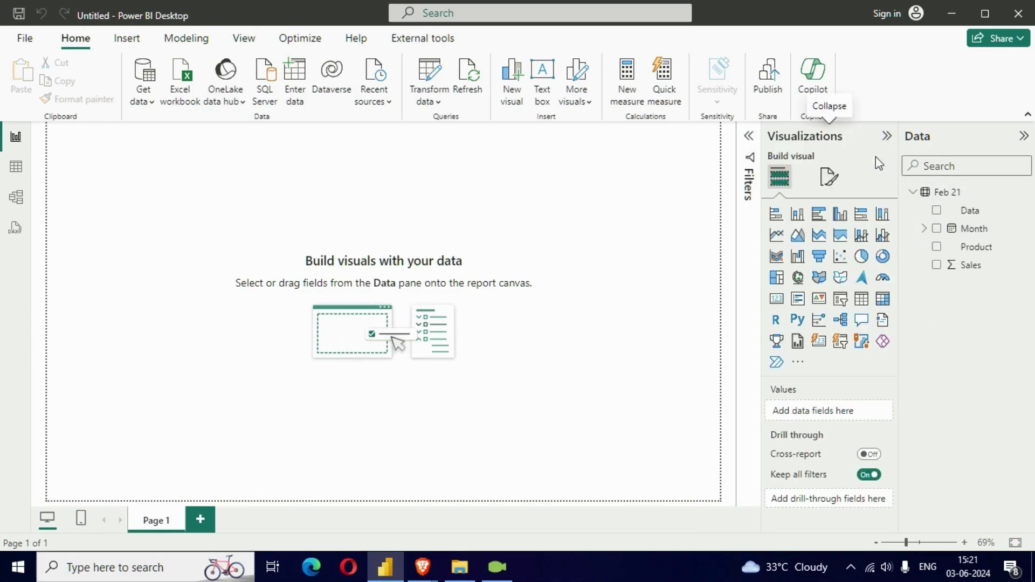
left_click(857, 304)
left_click_drag(187, 247, 289, 298)
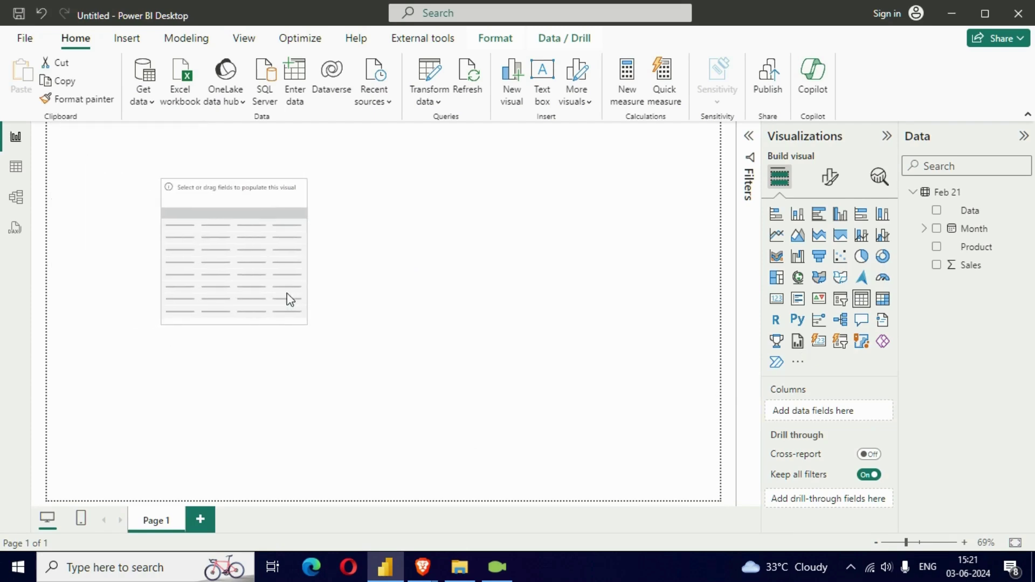
Step: Populate the table visual with Year, Month, Product and Sales, then enlarge it and move it nearer the page centre
left_click(924, 228)
left_click(935, 246)
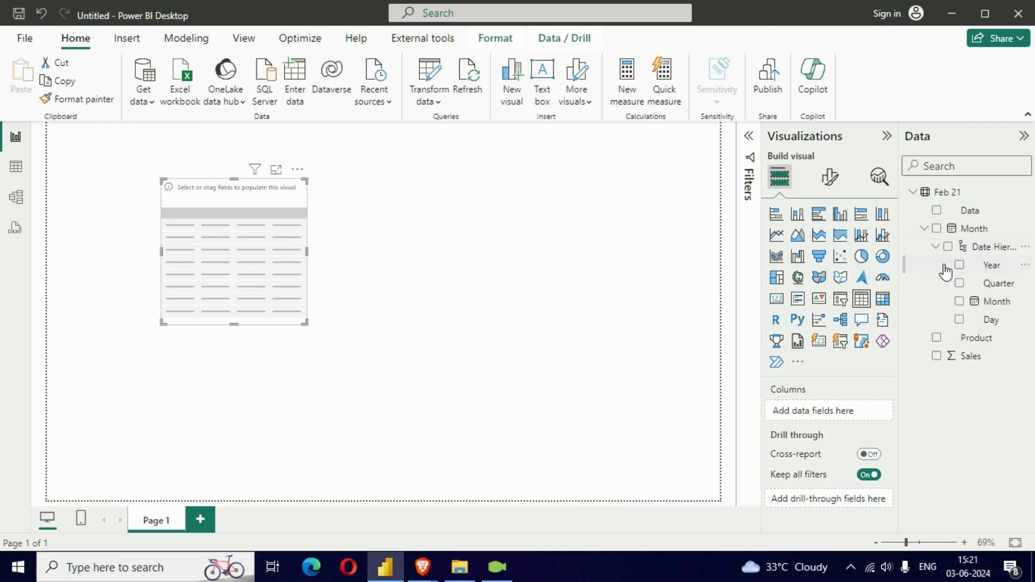
left_click(959, 264)
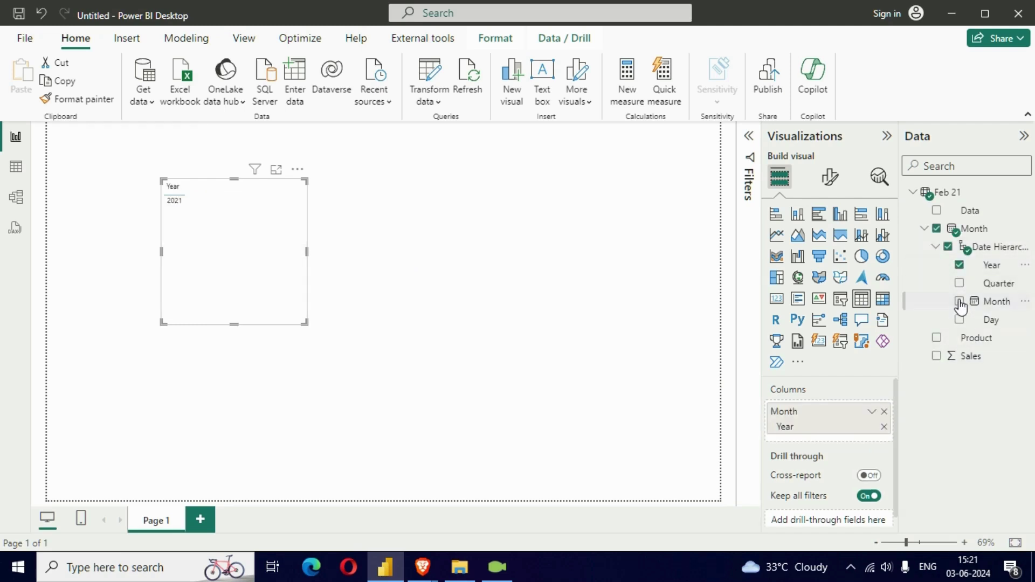
left_click(959, 301)
left_click(937, 338)
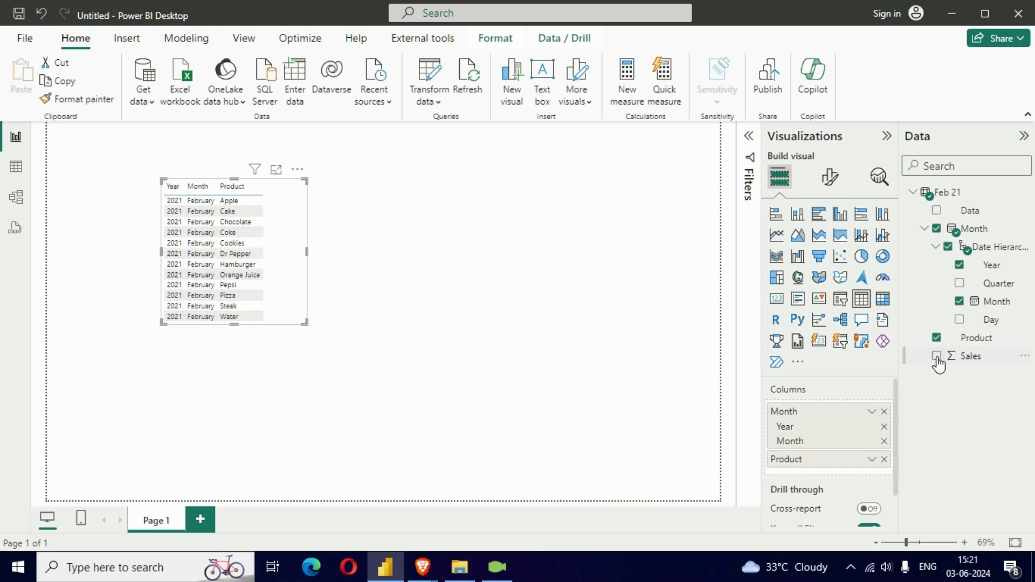
left_click(936, 355)
left_click_drag(306, 322, 464, 419)
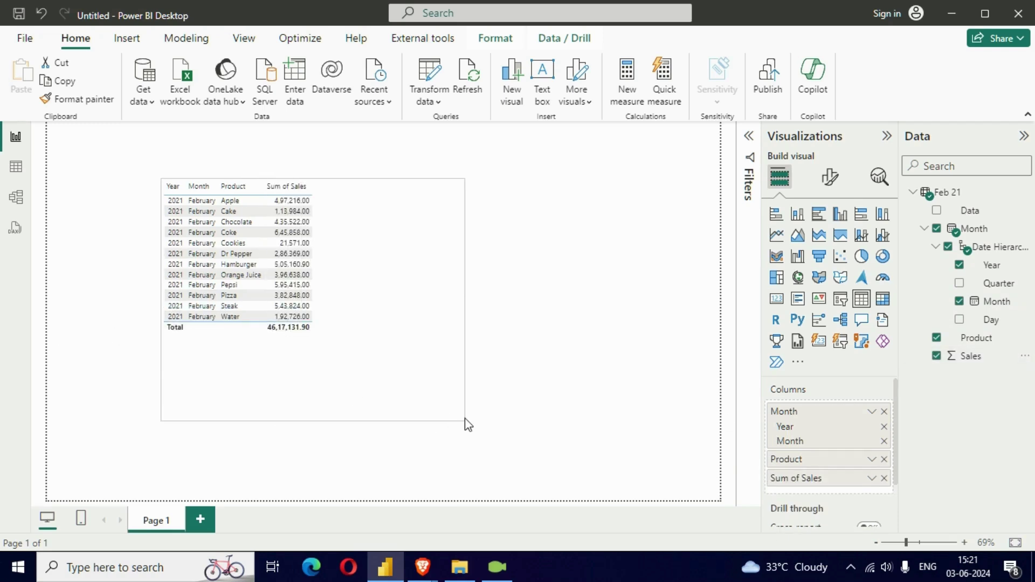
left_click_drag(361, 334, 396, 375)
Step: Enlarge the font of the table visual's values
left_click(830, 176)
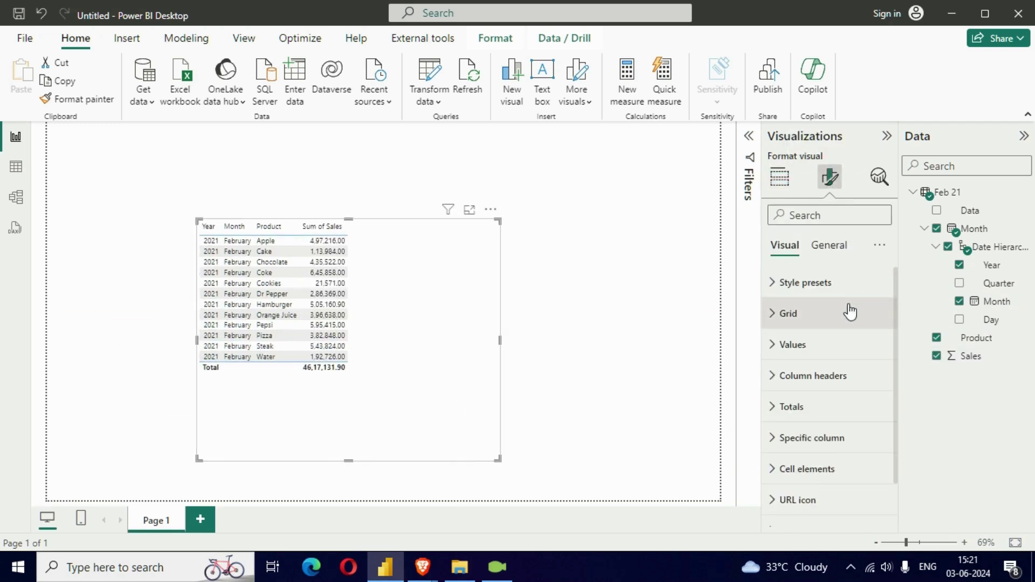
left_click(820, 345)
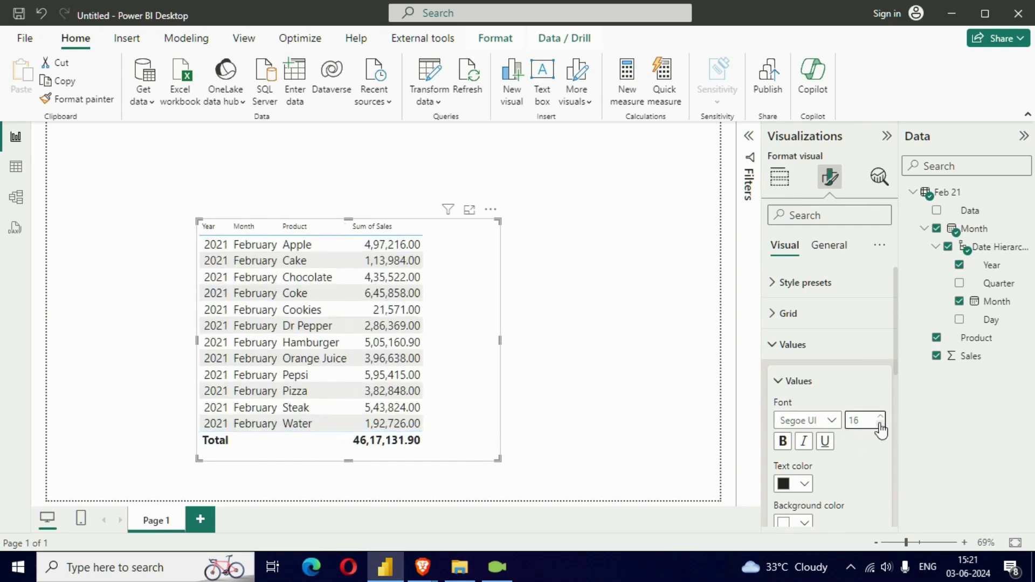
scroll(878, 439, "down", 8)
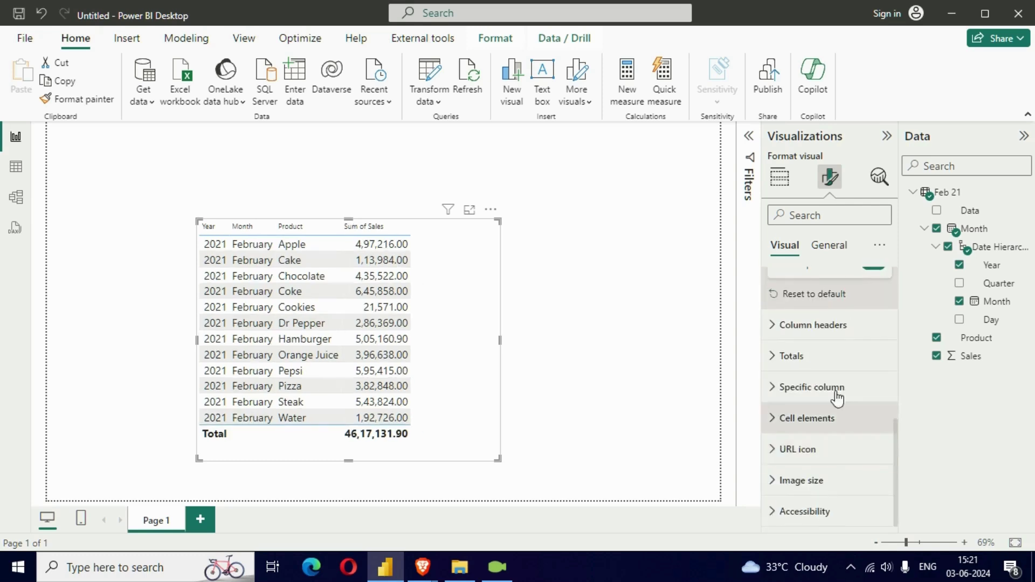
Step: Set the table's column header font to size 15 in bold, and adjust the visual's size and position
left_click(817, 327)
left_click(880, 396)
left_click(880, 397)
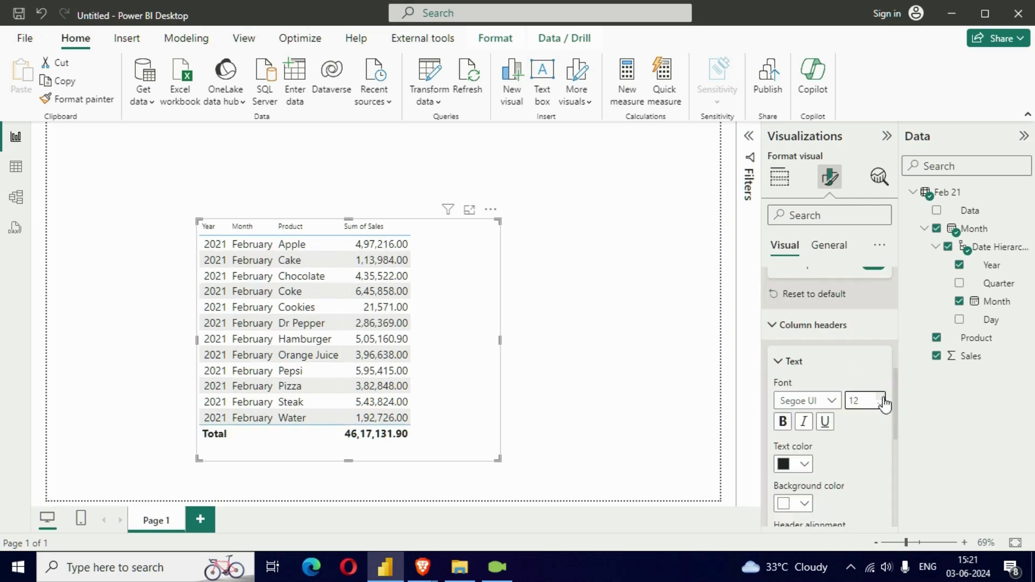
left_click(882, 398)
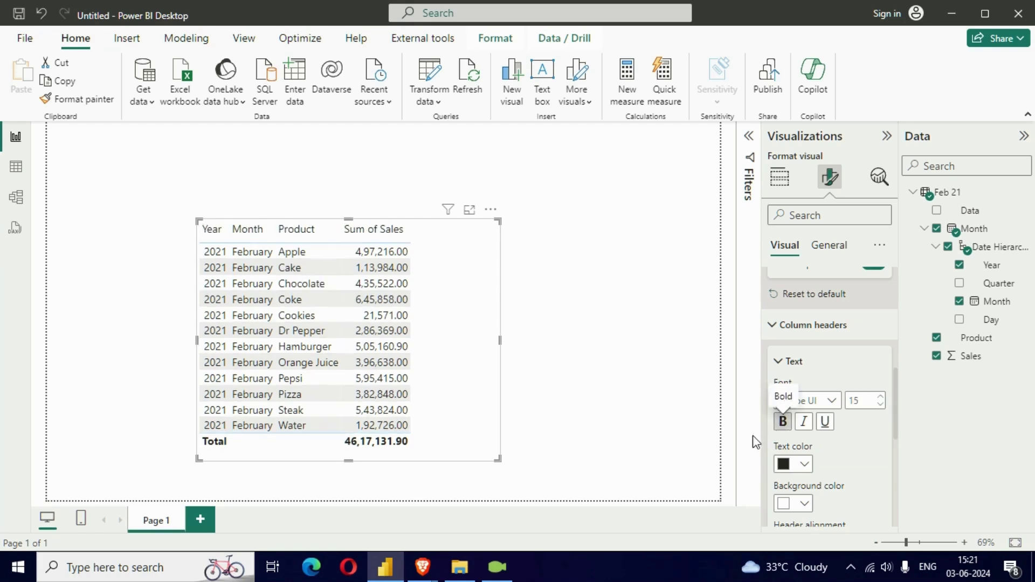
left_click(783, 421)
left_click_drag(498, 459, 494, 429)
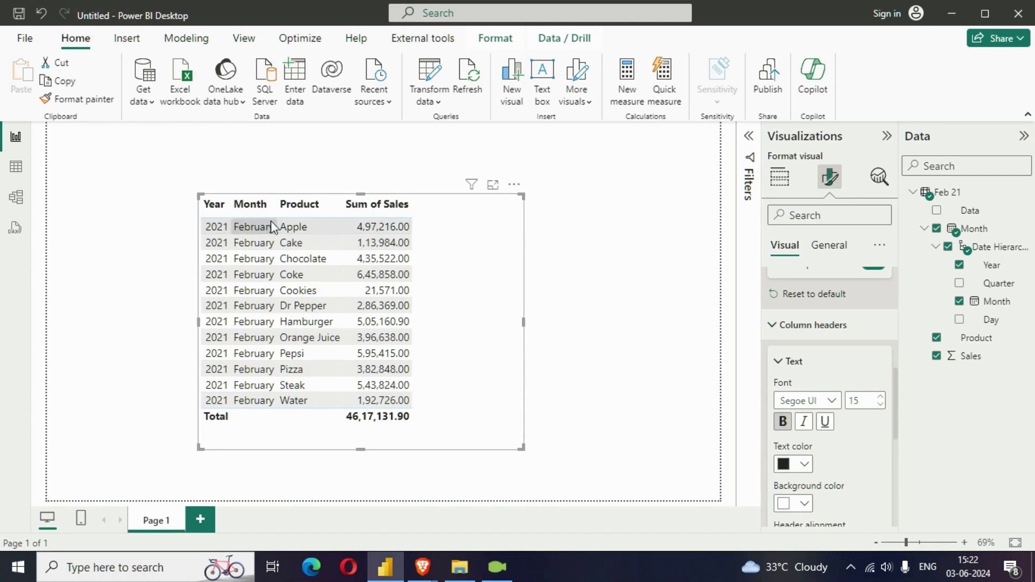
left_click(254, 207)
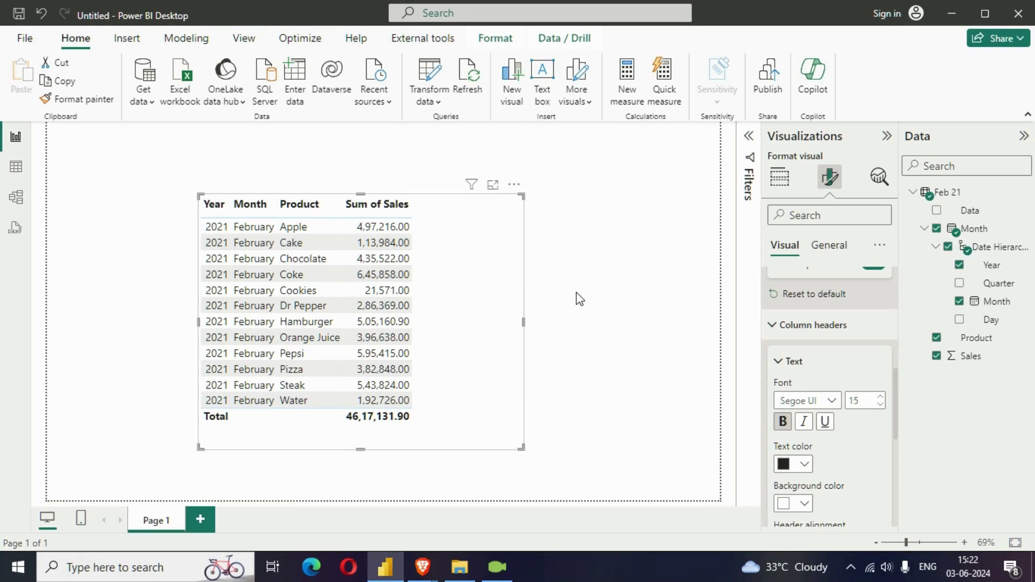
Step: Move the Mar 21 workbook from the Section 2 folder into its NetSales subfolder in File Explorer
left_click(462, 568)
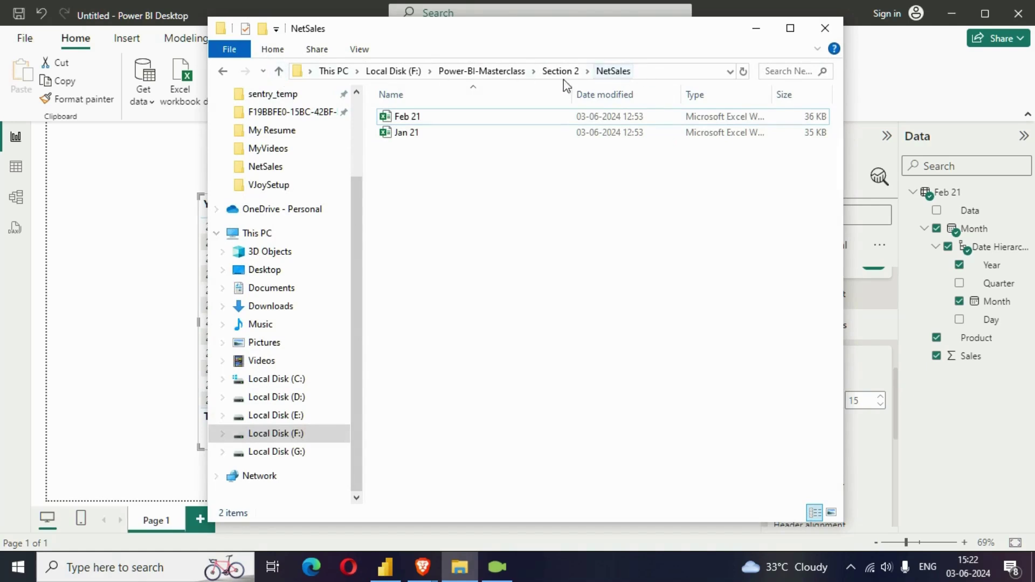
left_click(279, 71)
left_click(432, 293)
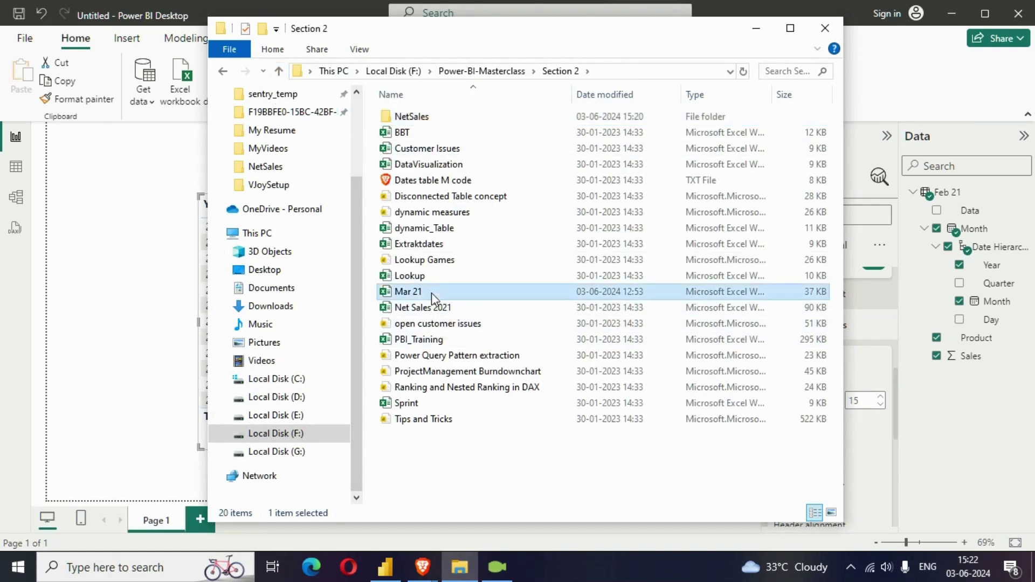
key("ctrl+x")
left_click(428, 126)
double_click(429, 123)
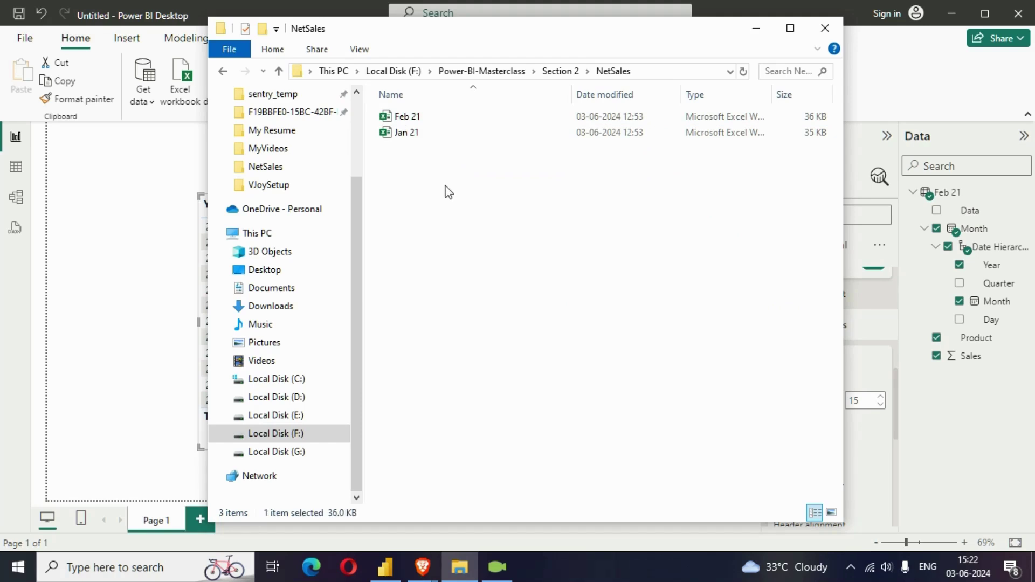
key("ctrl+v")
left_click(757, 30)
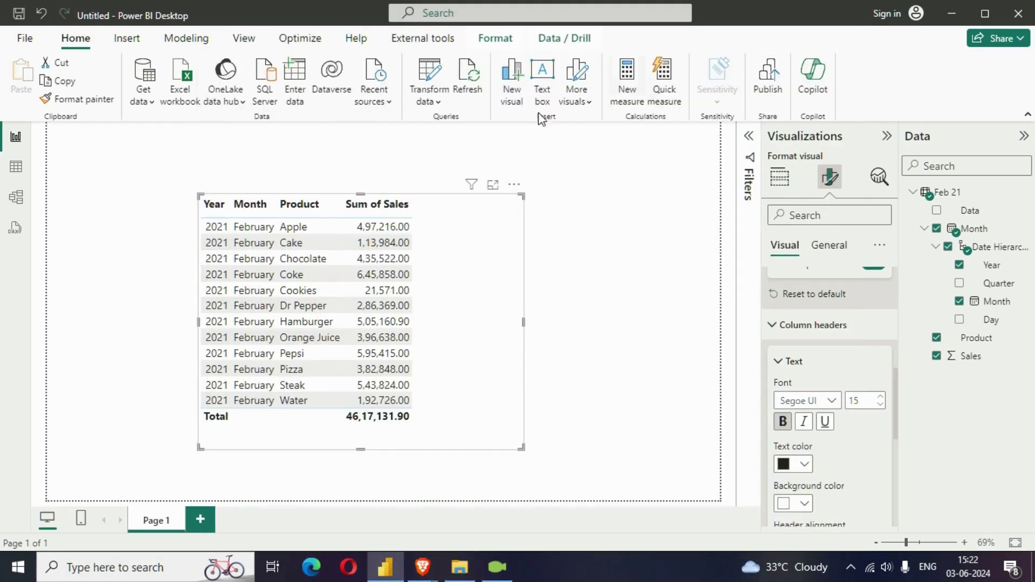
Step: Refresh the report data in Power BI Desktop and deselect the table visual
left_click(469, 97)
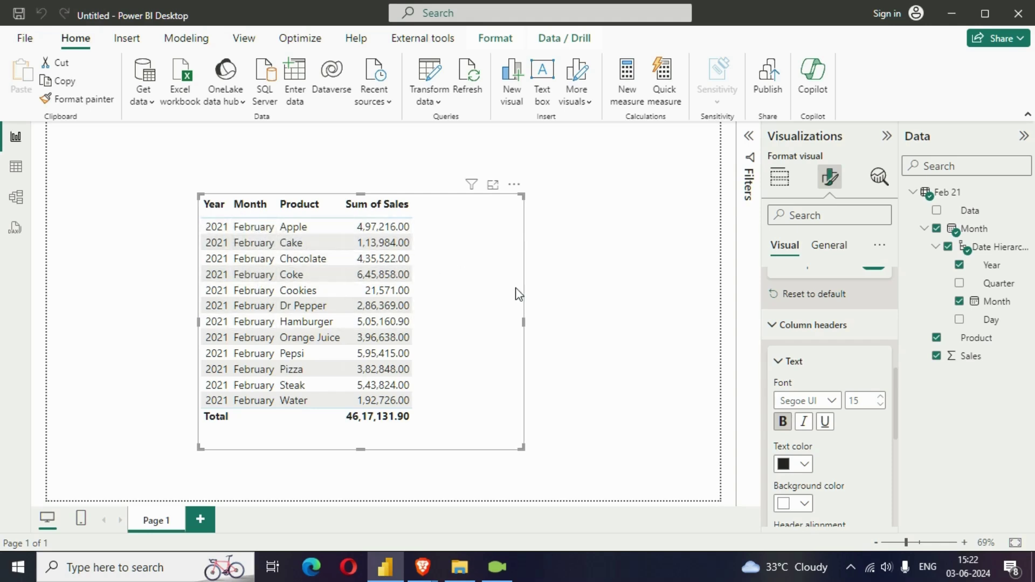
left_click(555, 293)
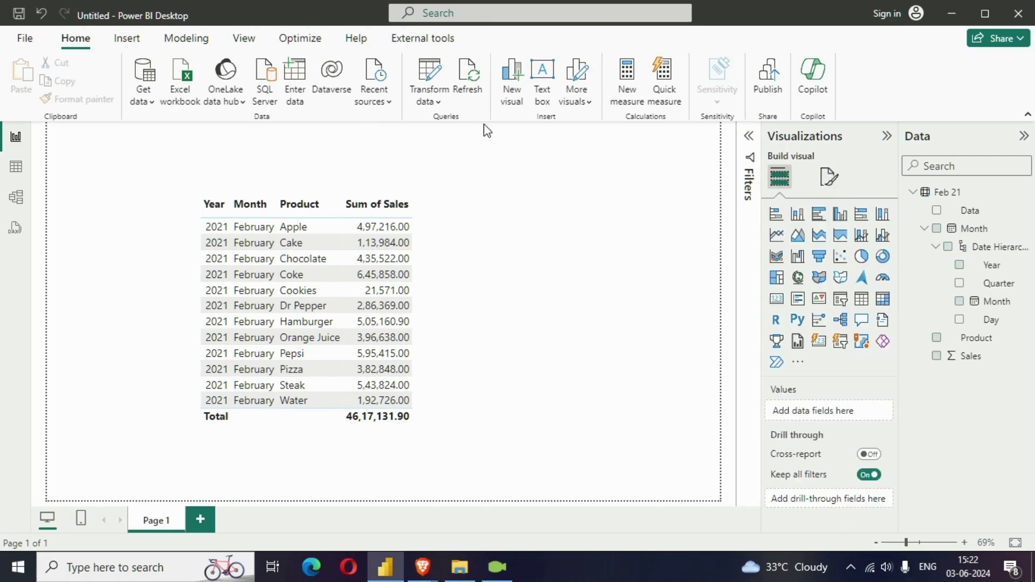
Step: Open the Feb 21 query in Power Query Editor and examine the workbook path in its Source step
left_click(434, 86)
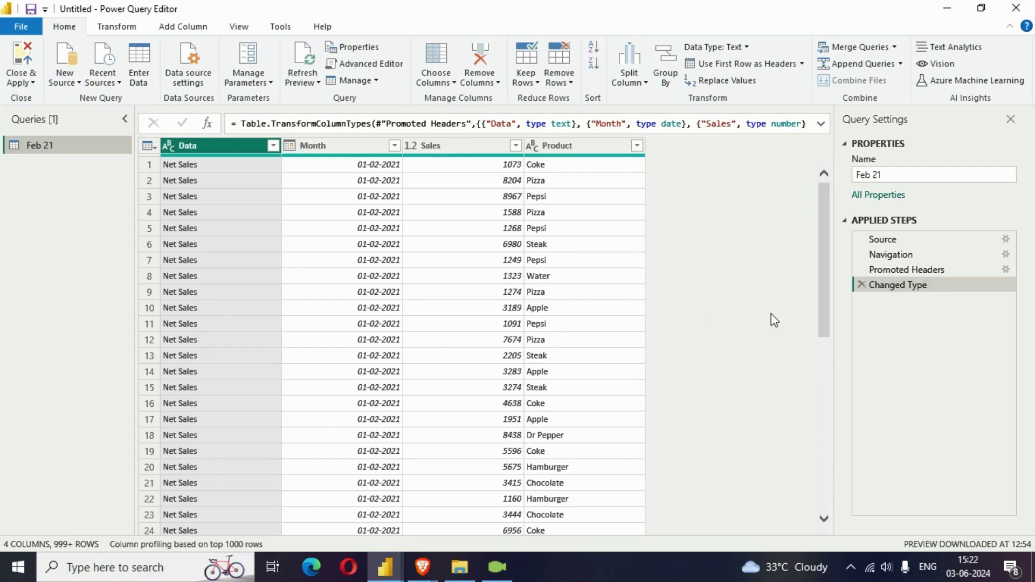
left_click(891, 243)
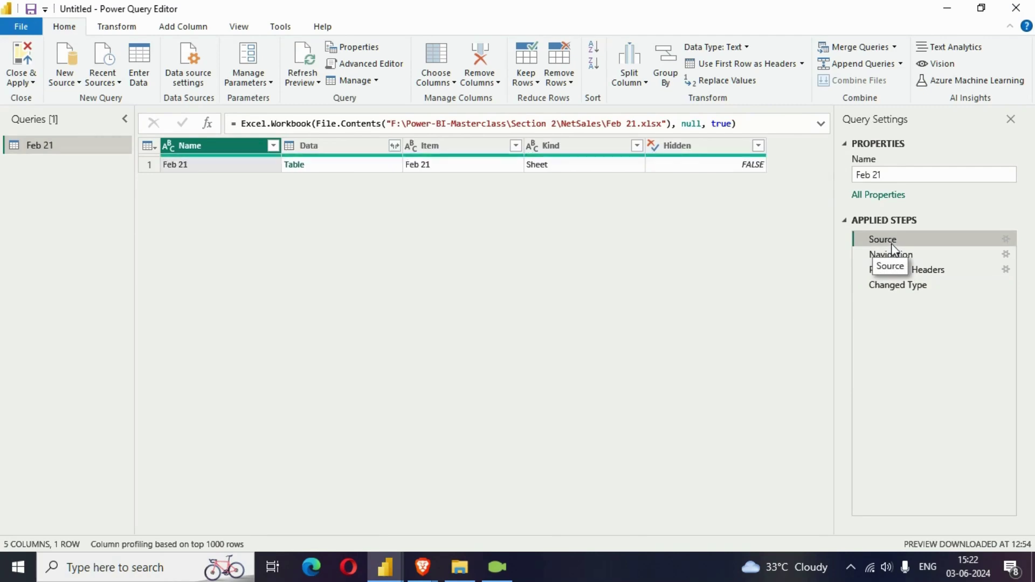
left_click_drag(562, 124, 638, 124)
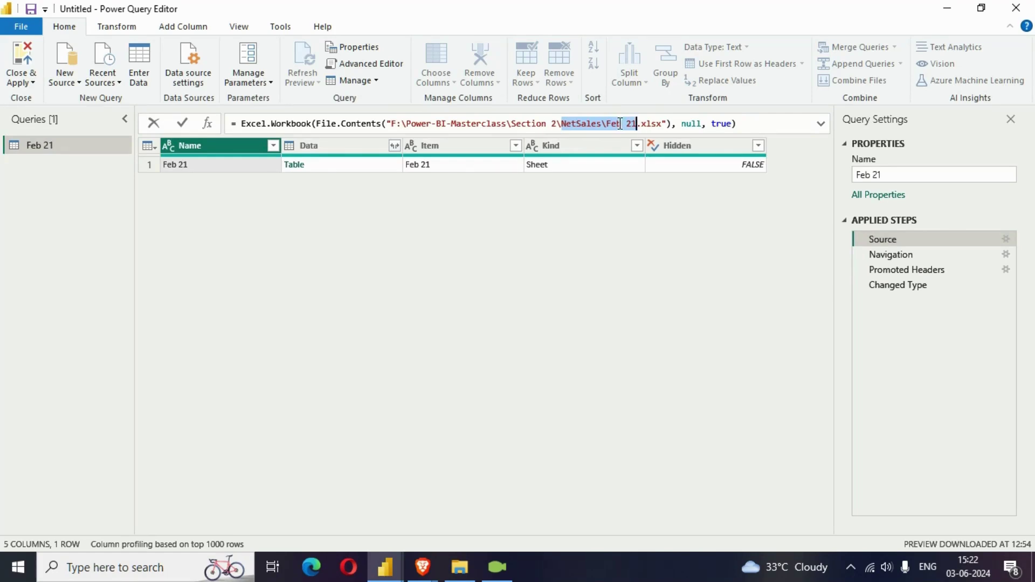
left_click(658, 124)
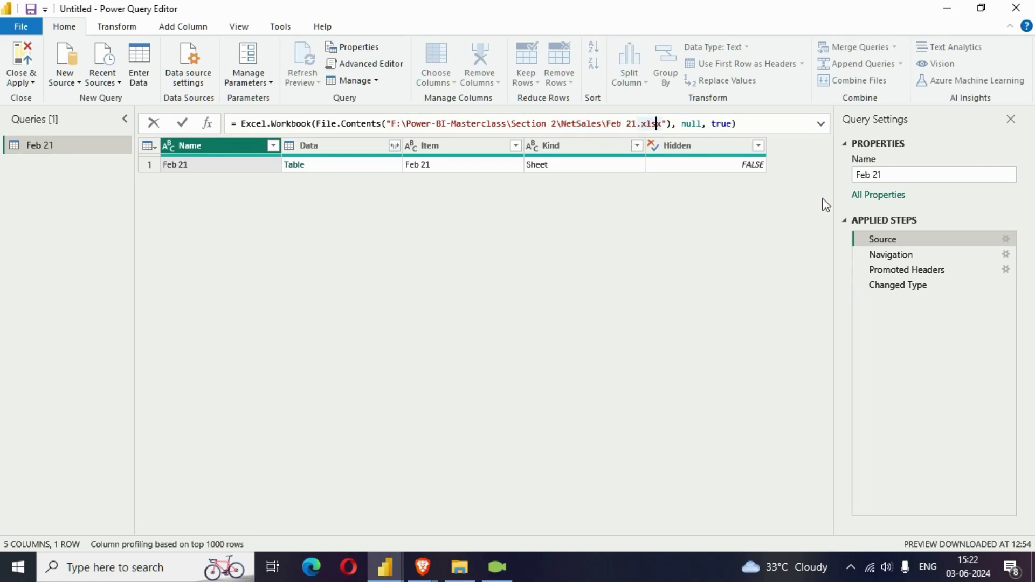
Step: Change the Source step's file to the Mar 21 workbook in the NetSales folder and check its formula
right_click(880, 241)
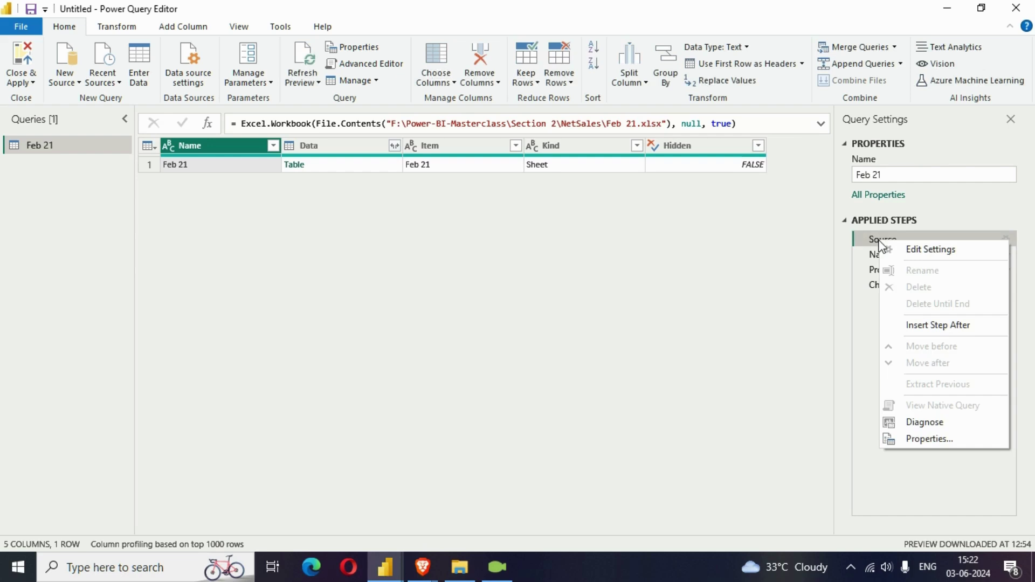
left_click(924, 251)
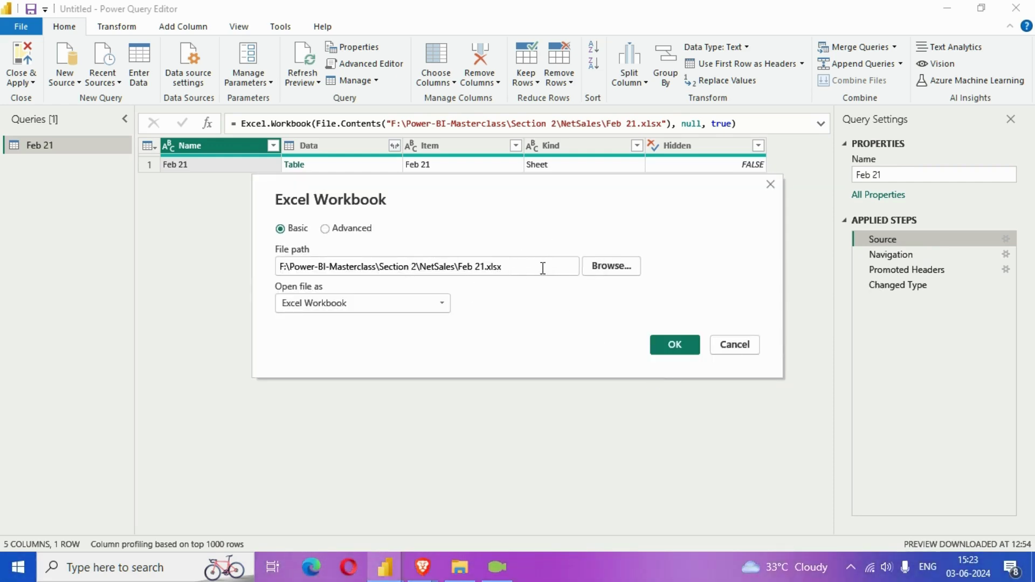
left_click(600, 272)
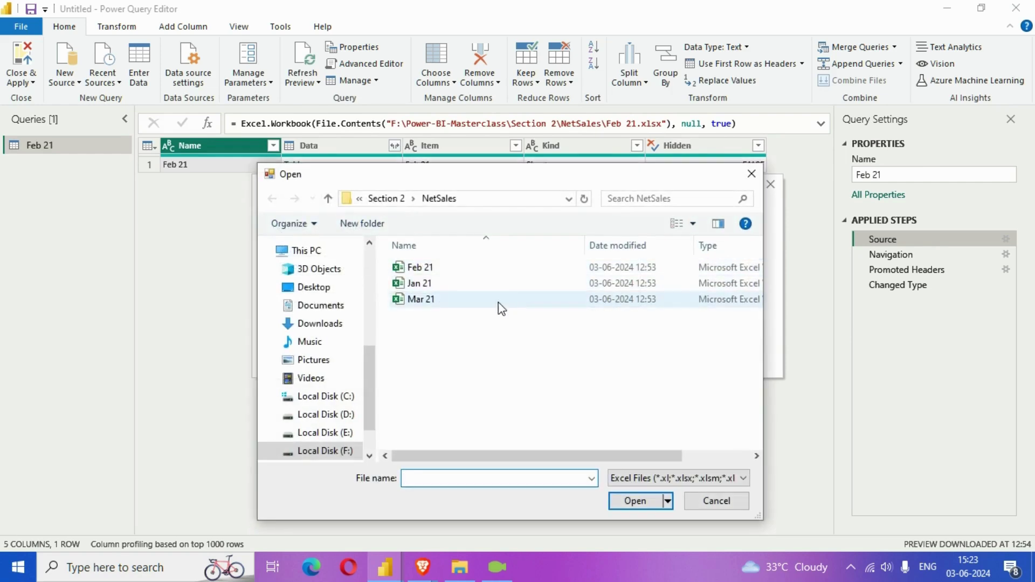
left_click(483, 299)
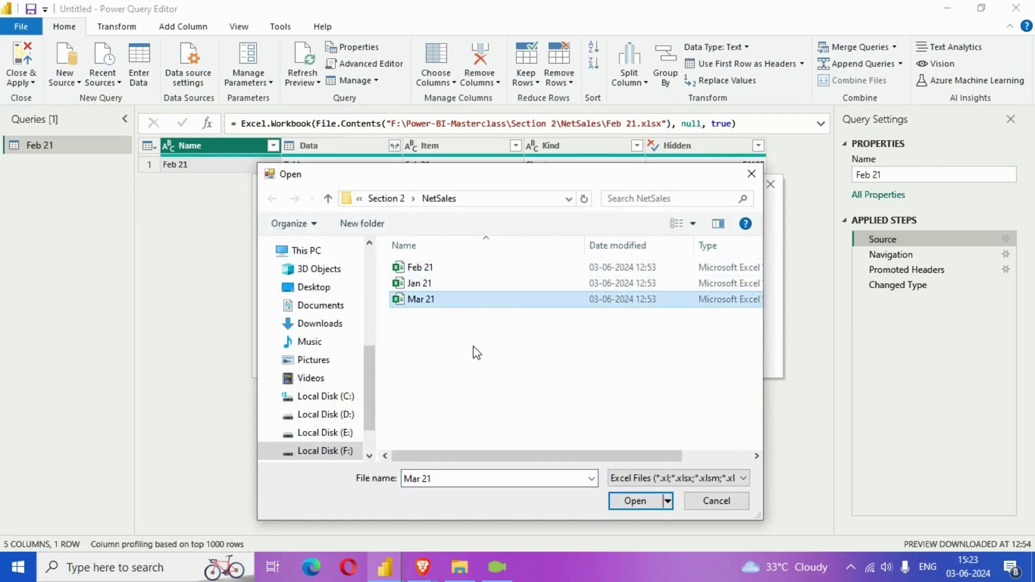
left_click(635, 502)
left_click(669, 347)
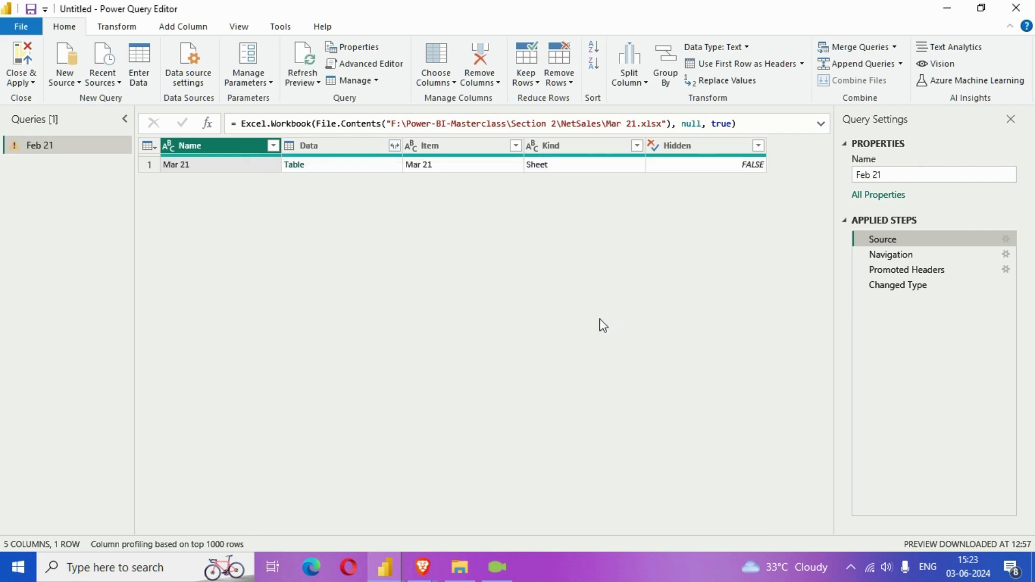
left_click_drag(607, 124, 643, 124)
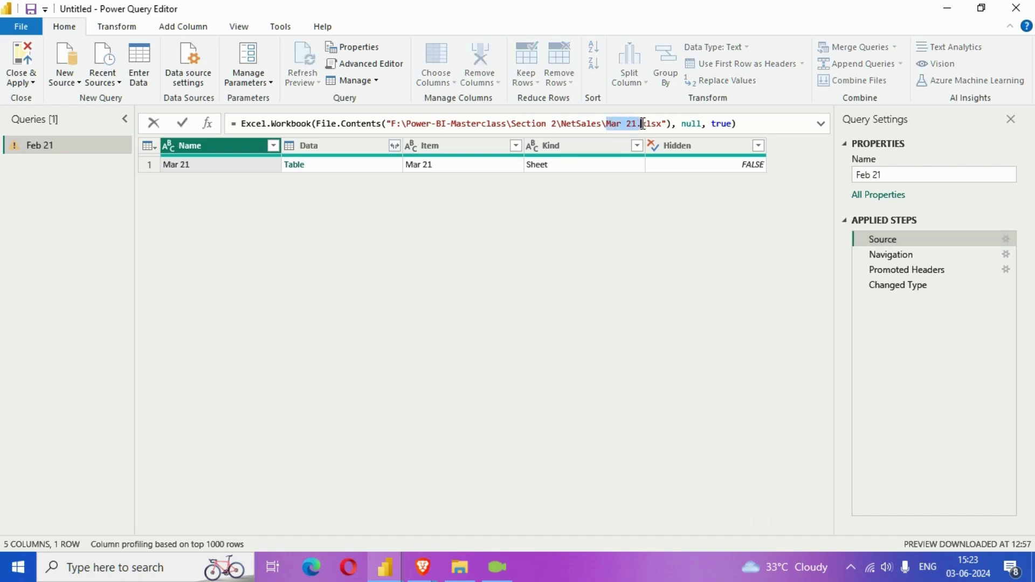
key("Escape")
Step: Set the Item in the Navigation step's formula to "Mar 21"
left_click(893, 257)
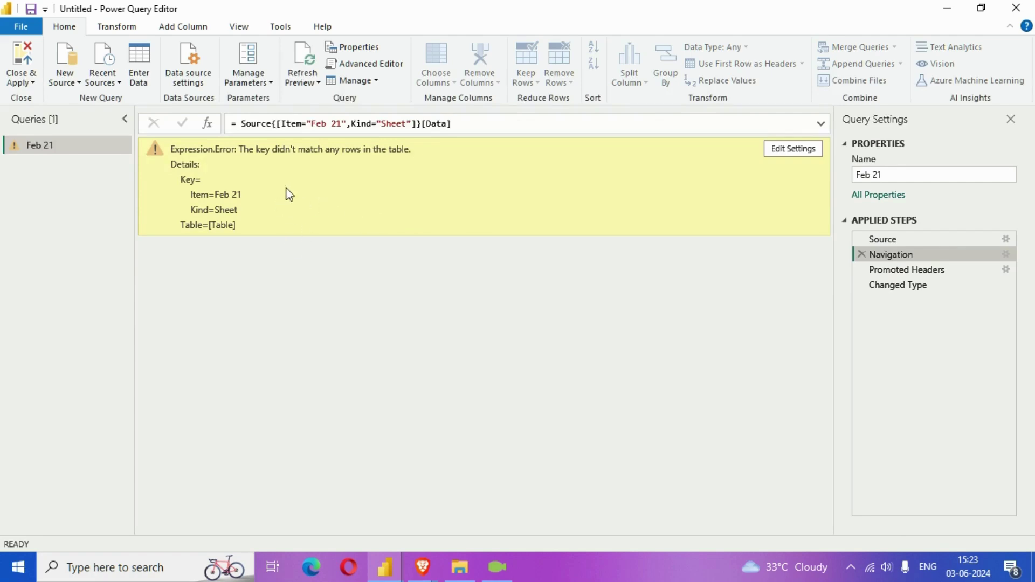
left_click_drag(311, 124, 338, 125)
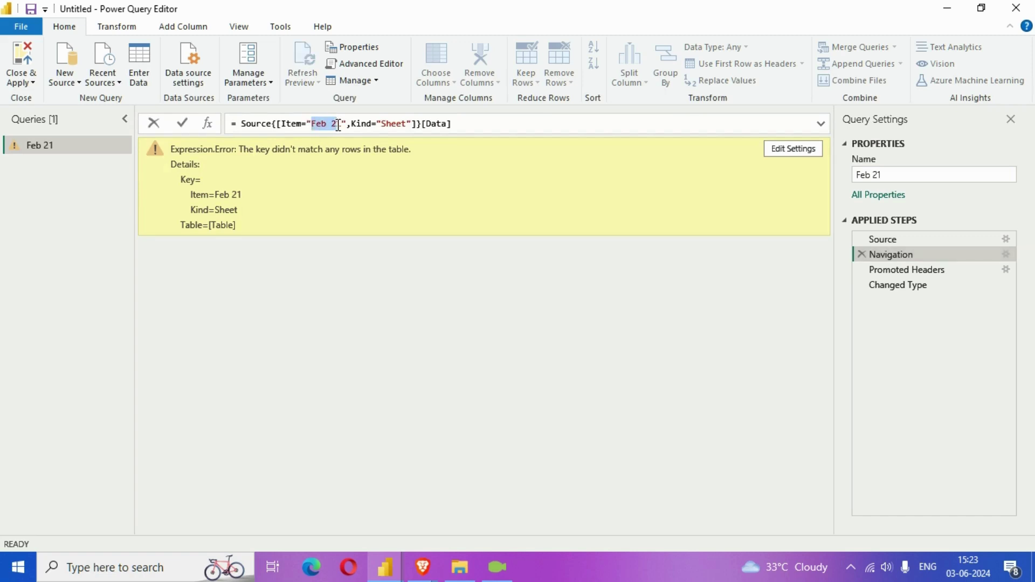
left_click(327, 124)
key("BackSpace")
key("BackSpace")
key("BackSpace")
type("Mar")
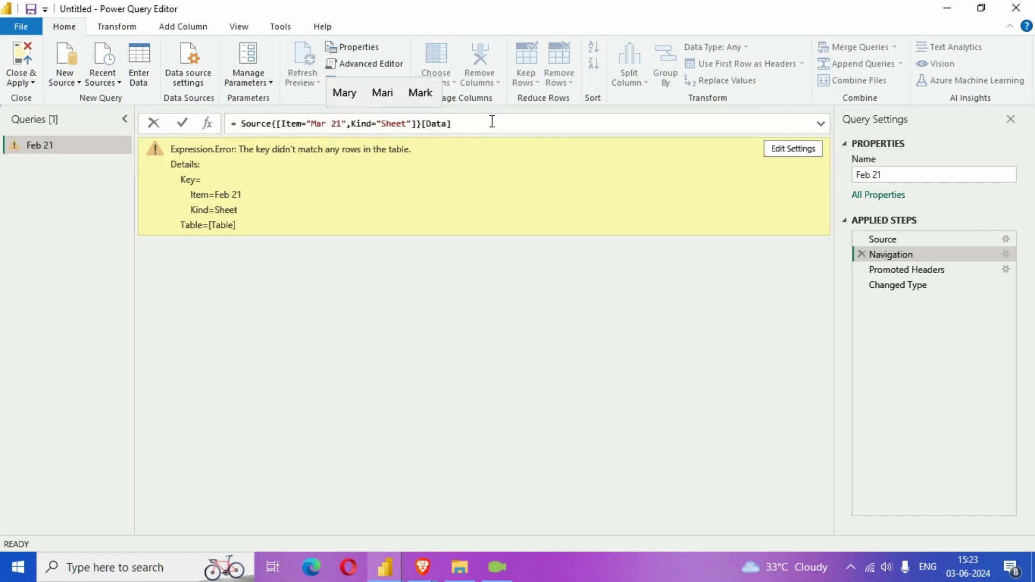
key("Return")
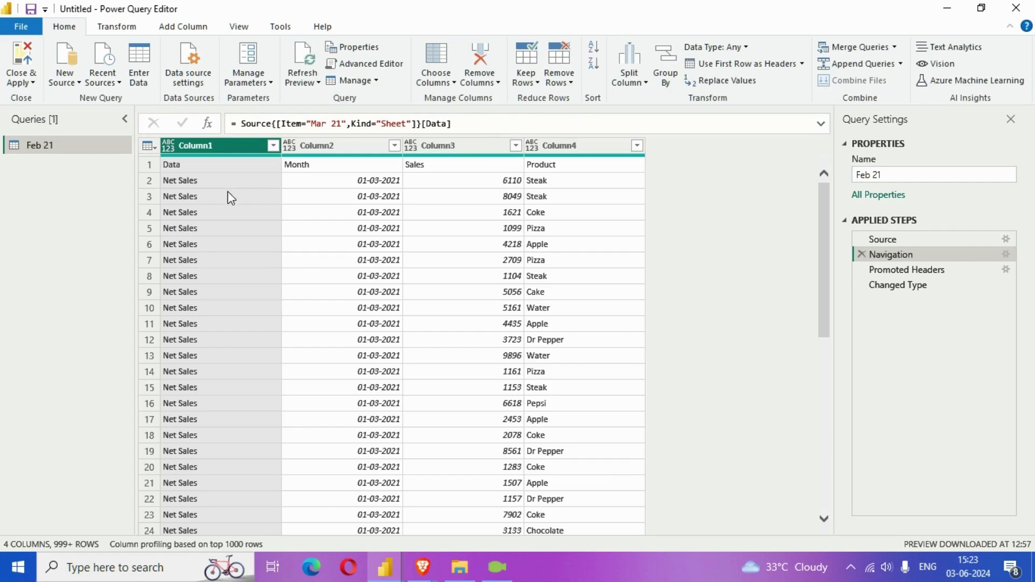
Step: Insert a step after Navigation that uses the first row as headers, and delete the original Promoted Headers step
left_click(201, 163)
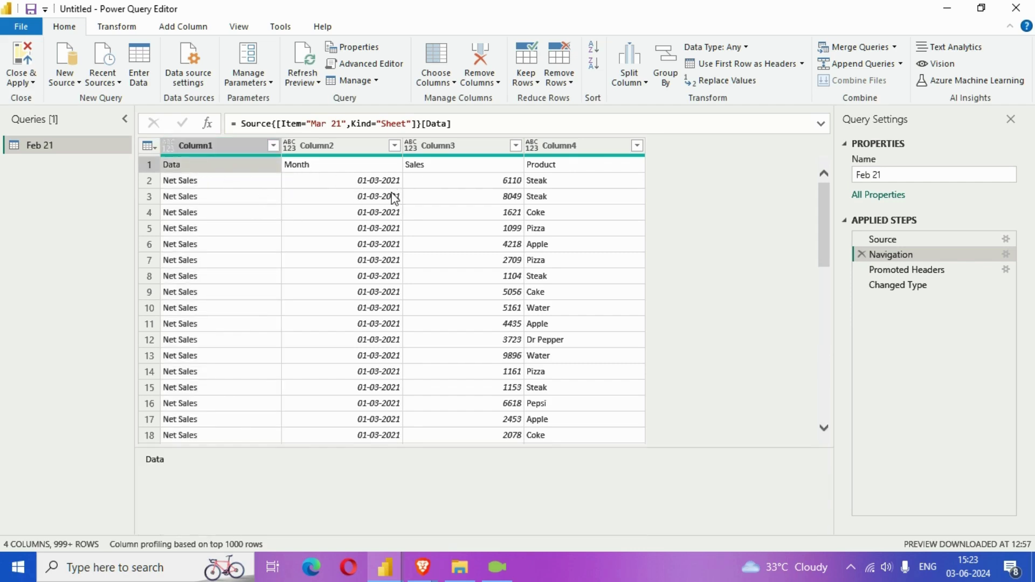
left_click(116, 27)
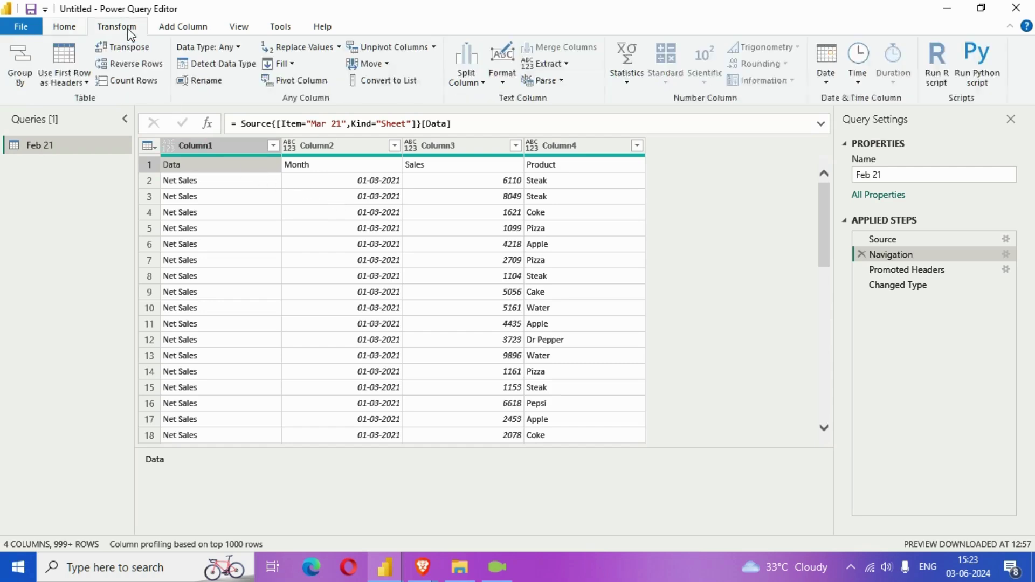
left_click(74, 81)
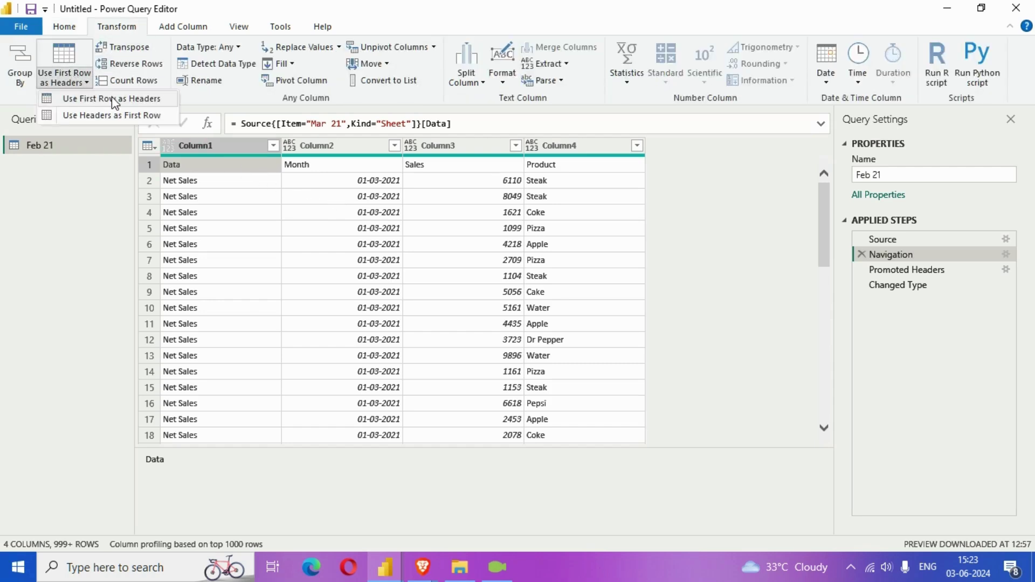
left_click(125, 100)
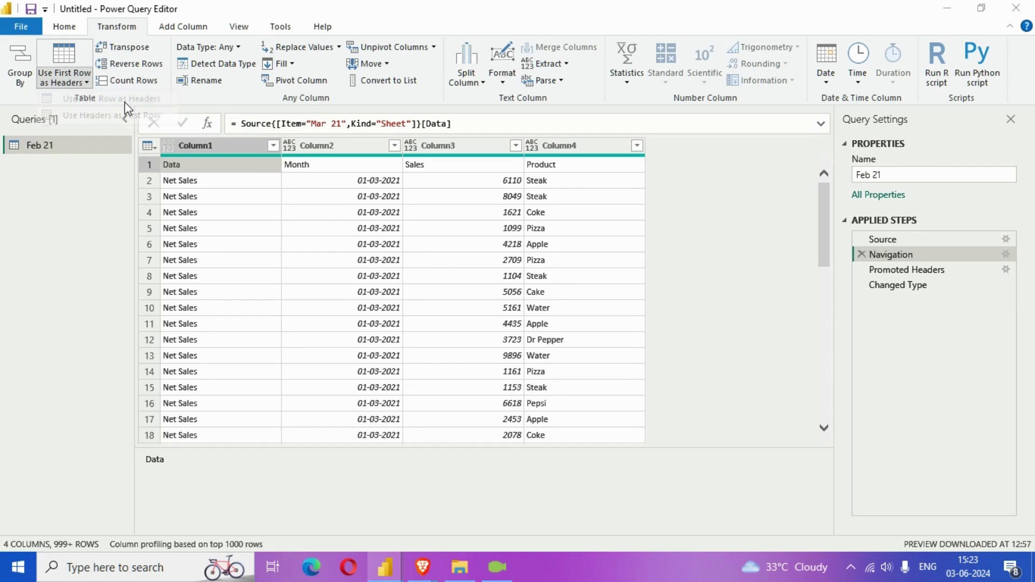
left_click(646, 323)
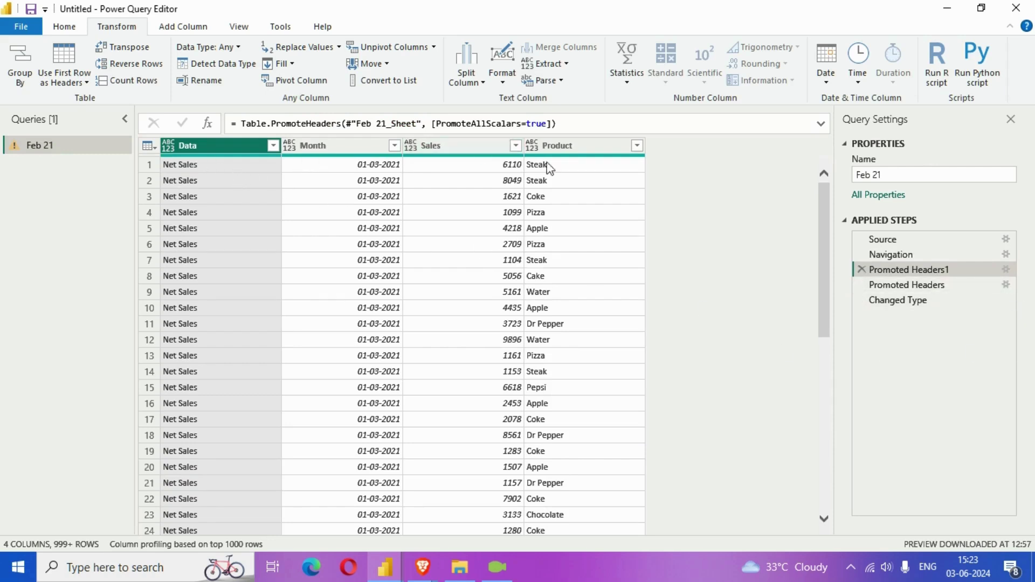
left_click(908, 285)
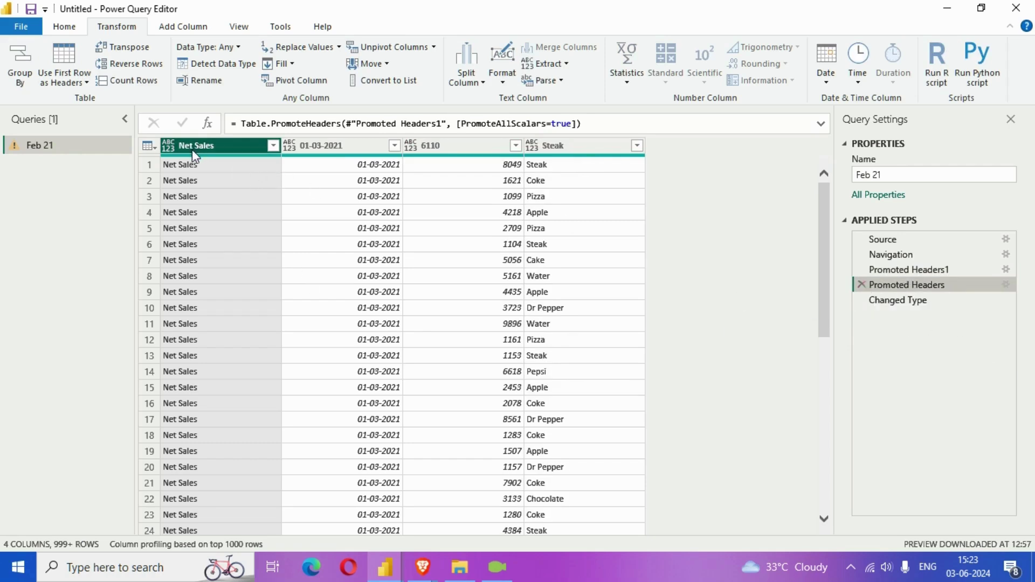
left_click(862, 285)
left_click(701, 315)
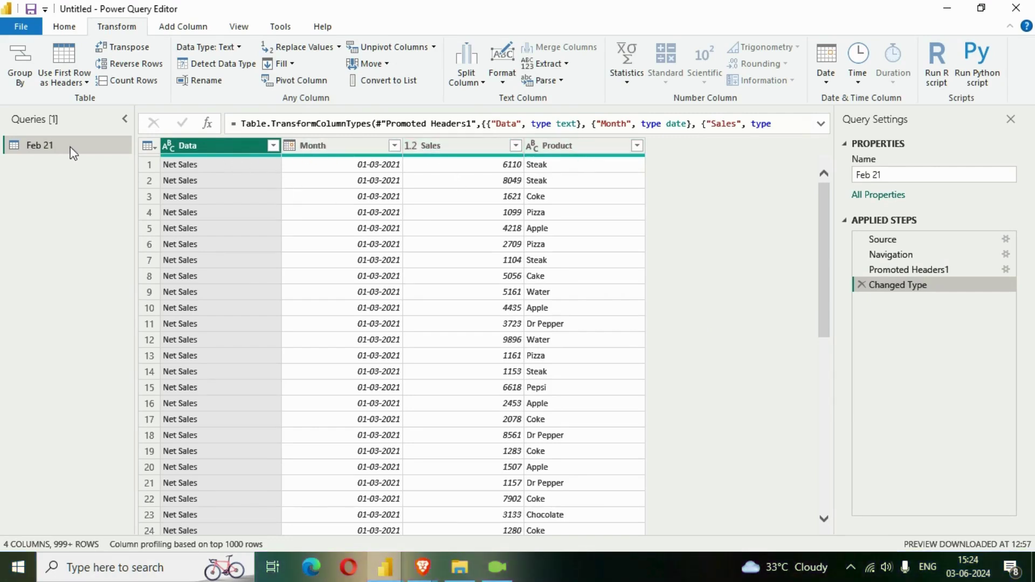
Step: Apply the query changes and close Power Query Editor
left_click(64, 26)
left_click(32, 82)
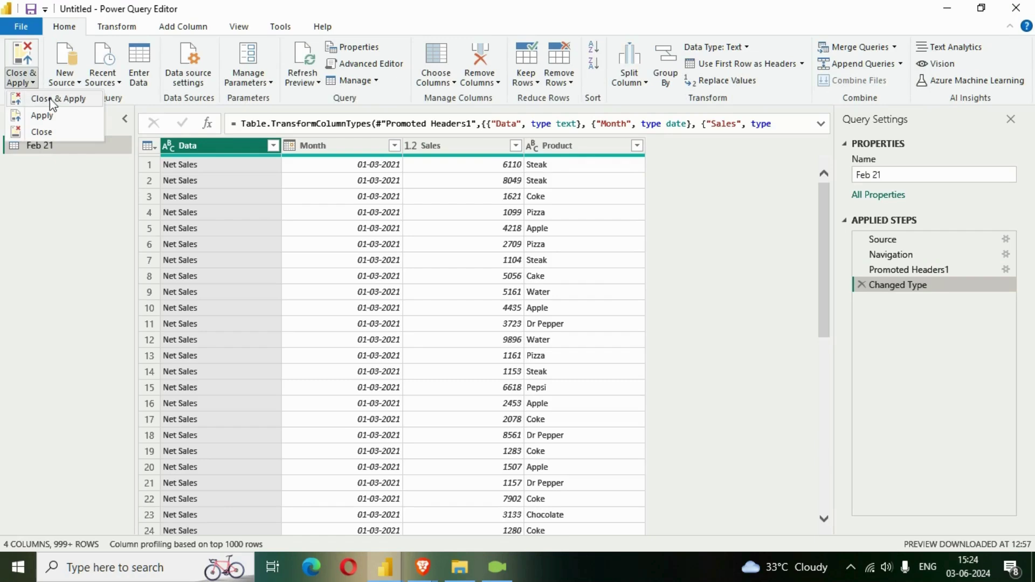
left_click(45, 97)
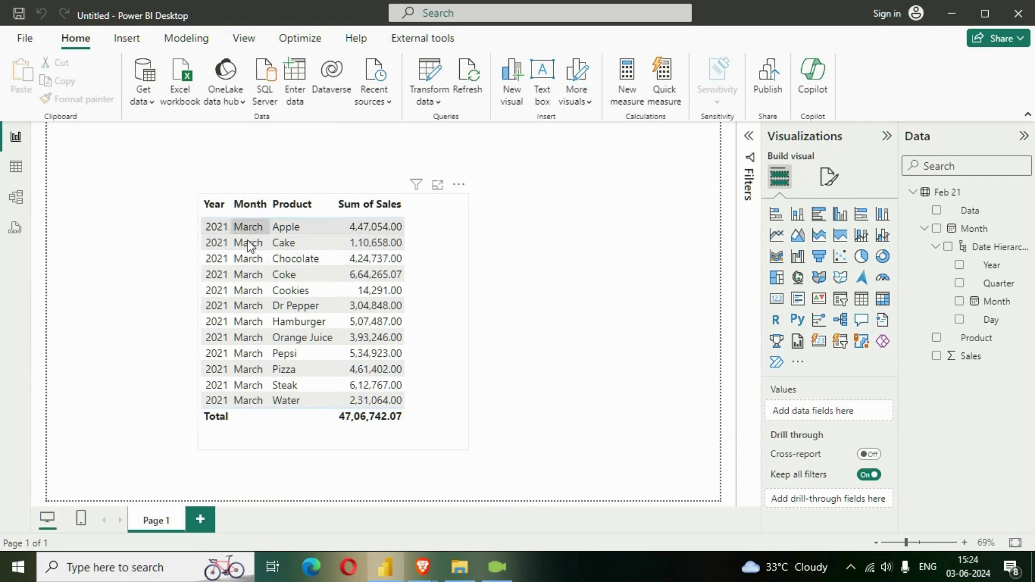
Step: Shrink the table visual slightly and move it a little up and left on the page
left_click(447, 315)
left_click_drag(468, 450, 454, 446)
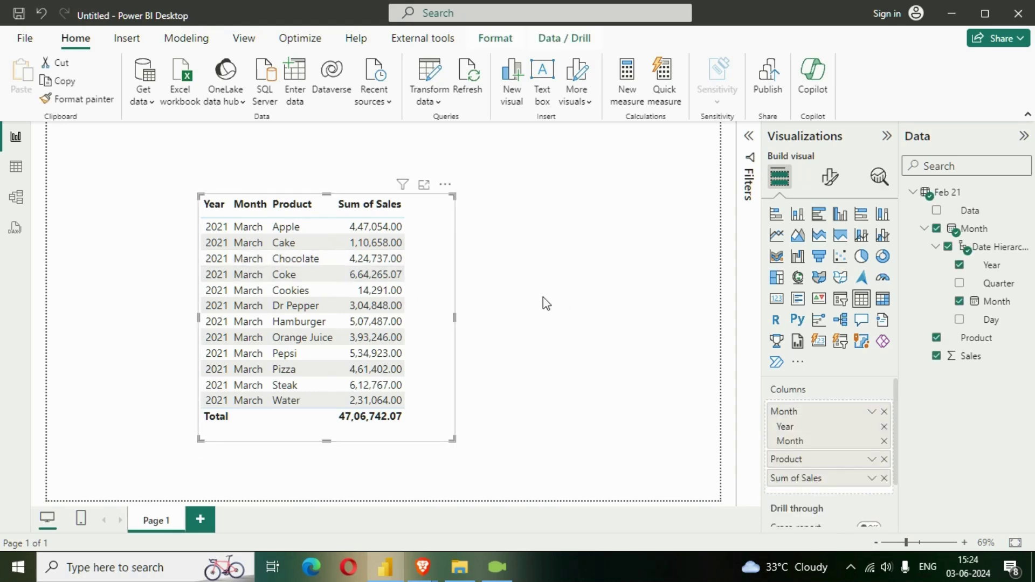
left_click_drag(435, 310, 428, 295)
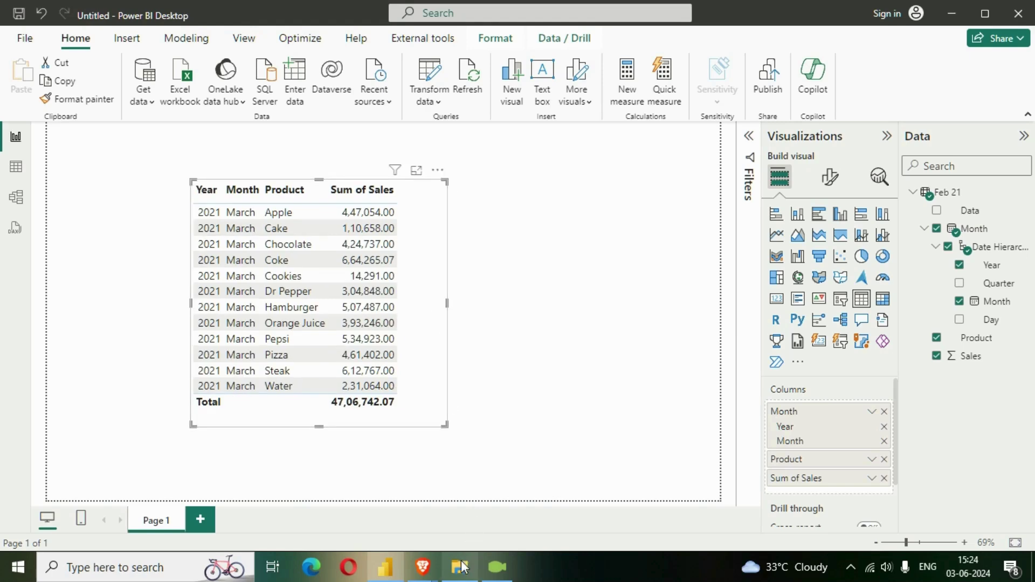
Step: Move the Mar 21 workbook from the NetSales folder back to Section 2 in File Explorer, and return to Power BI Desktop
left_click(460, 566)
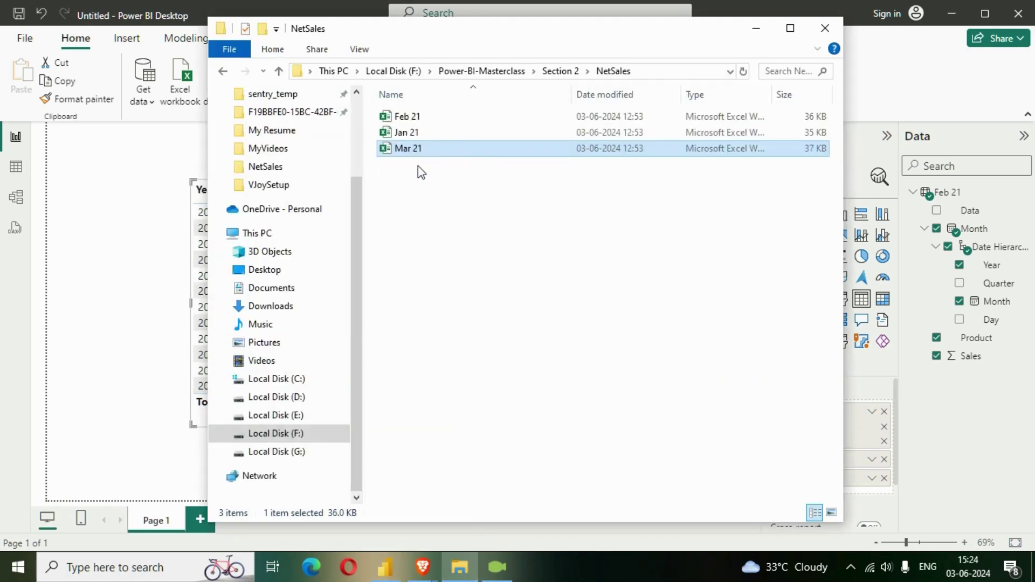
left_click(278, 71)
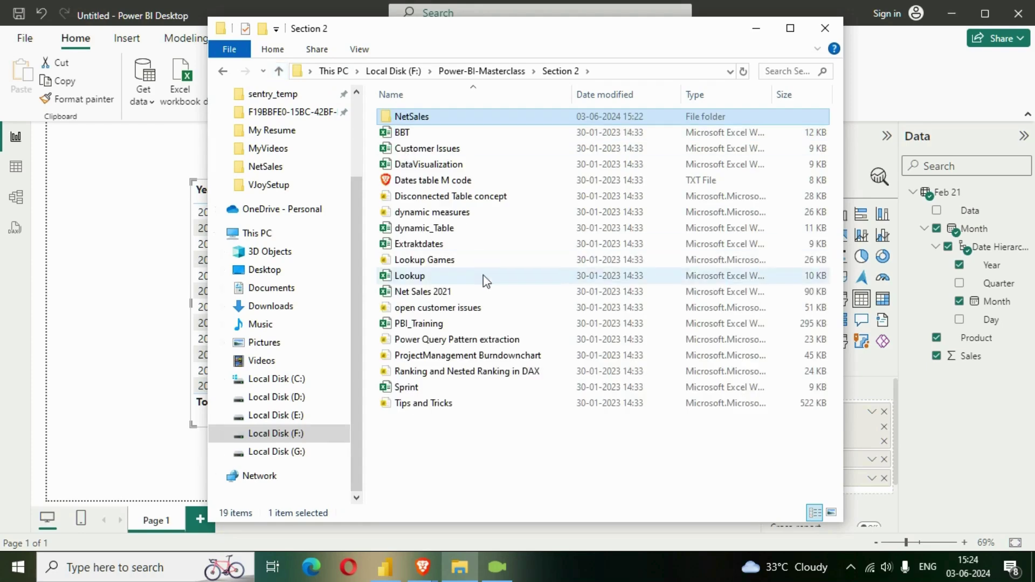
key("ctrl+v")
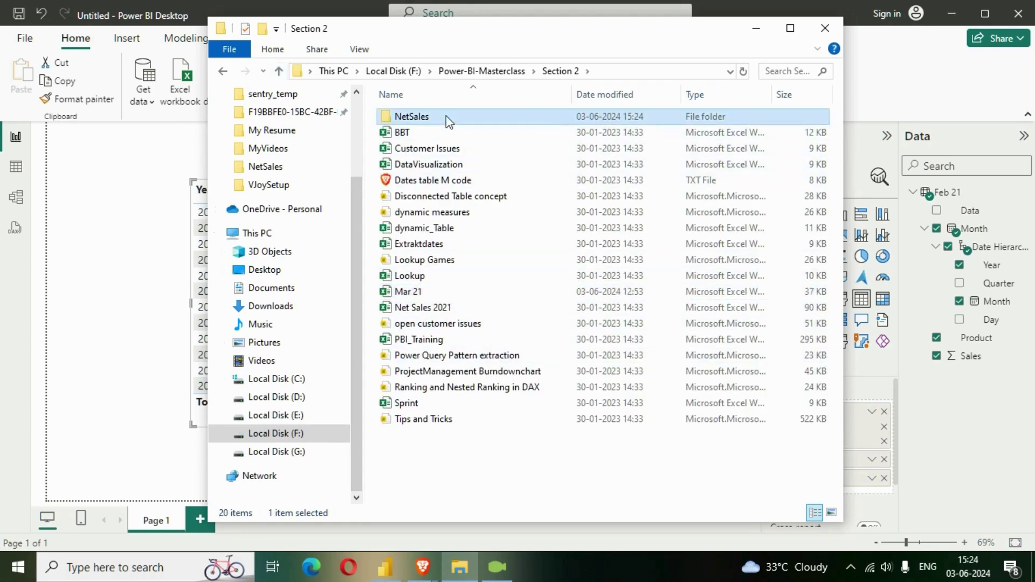
double_click(445, 116)
left_click(756, 28)
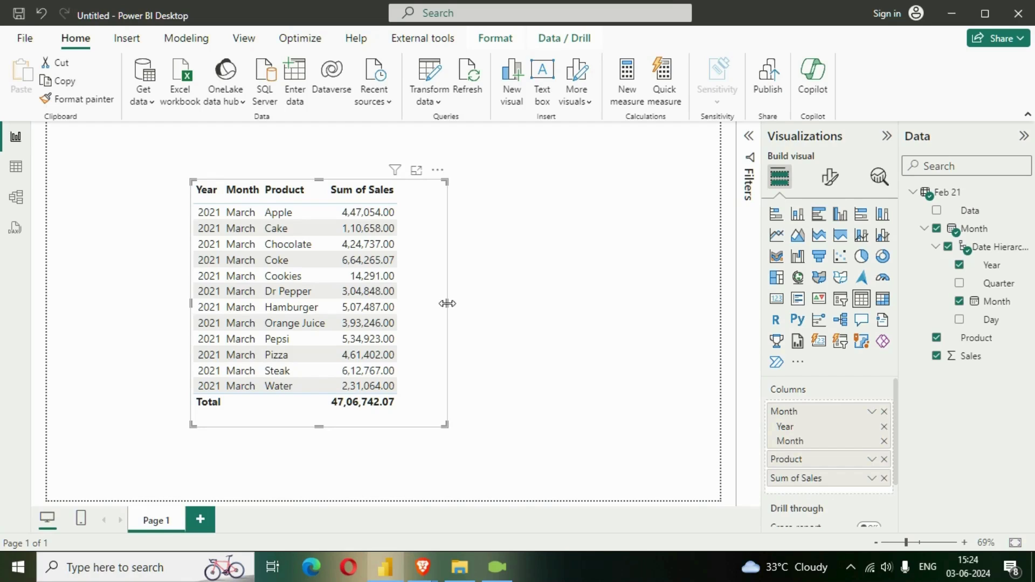
Step: Delete the Feb 21 table from the data model and remove its table visual from the page
left_click_drag(447, 303, 436, 304)
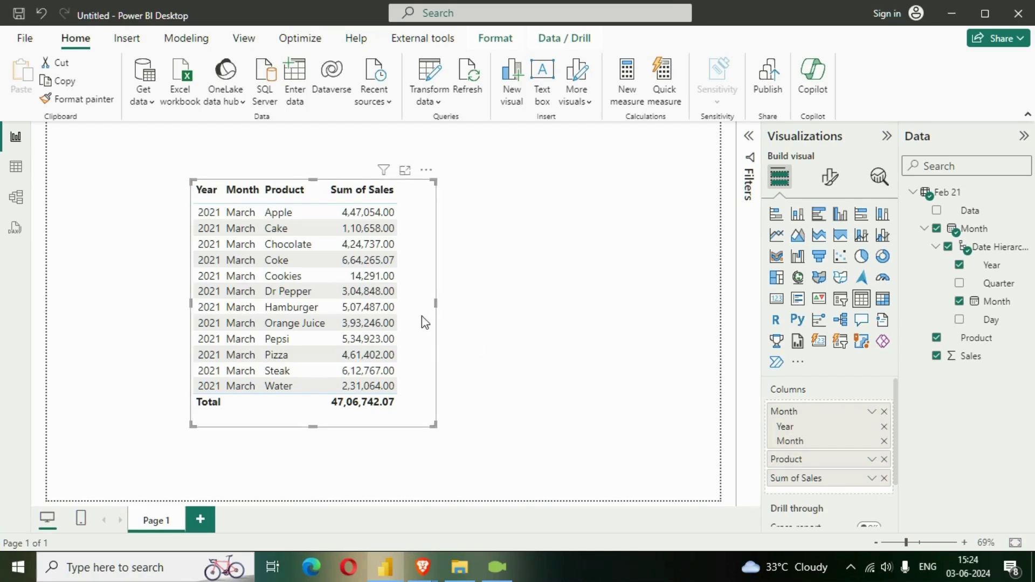
left_click(974, 197)
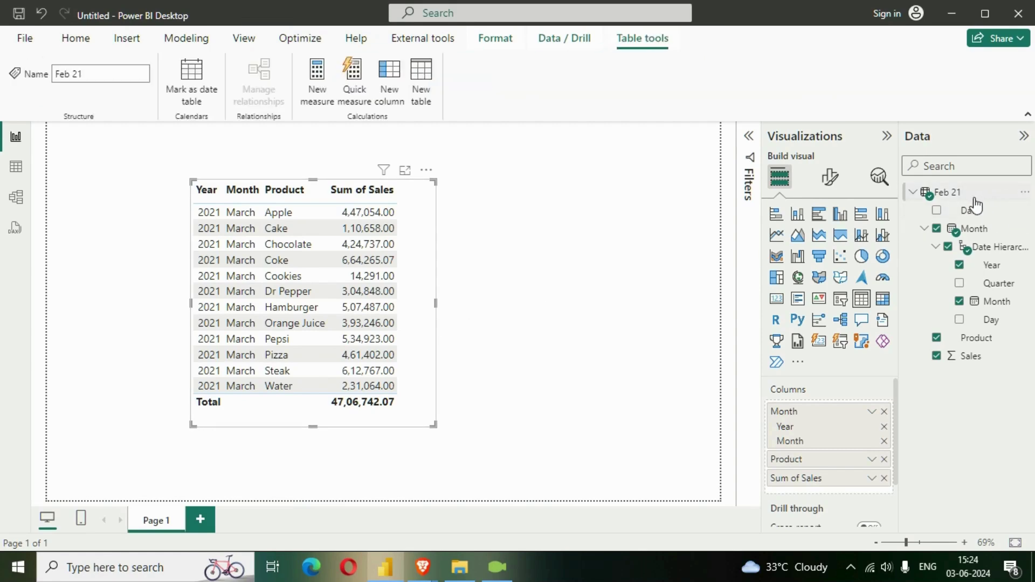
key("Delete")
left_click(619, 323)
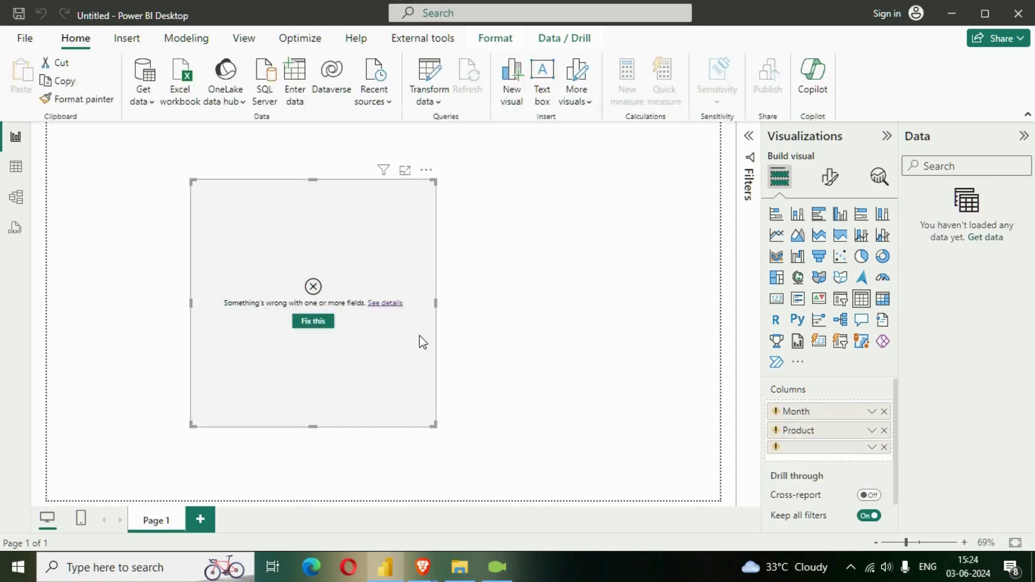
left_click(425, 170)
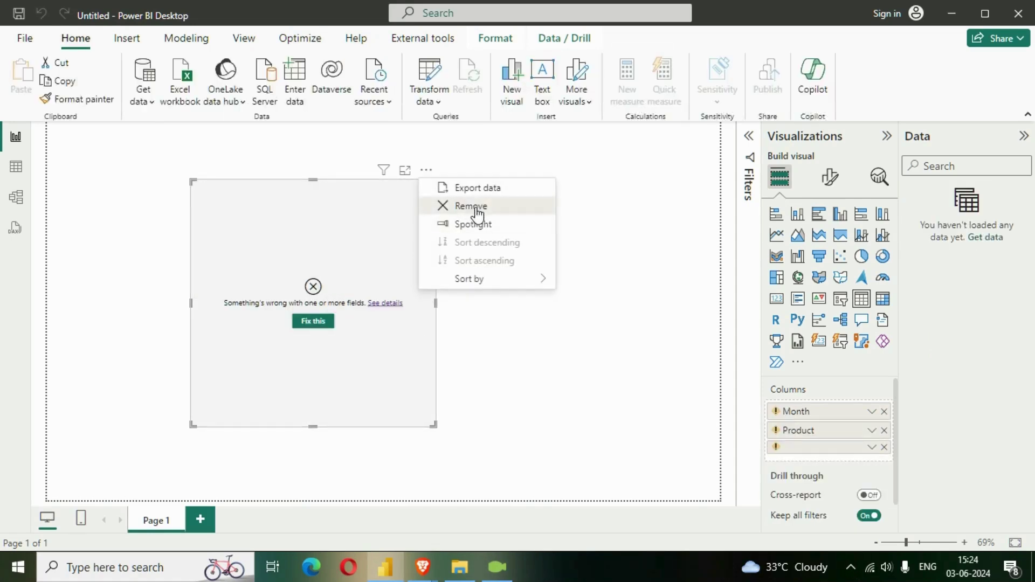
left_click(474, 206)
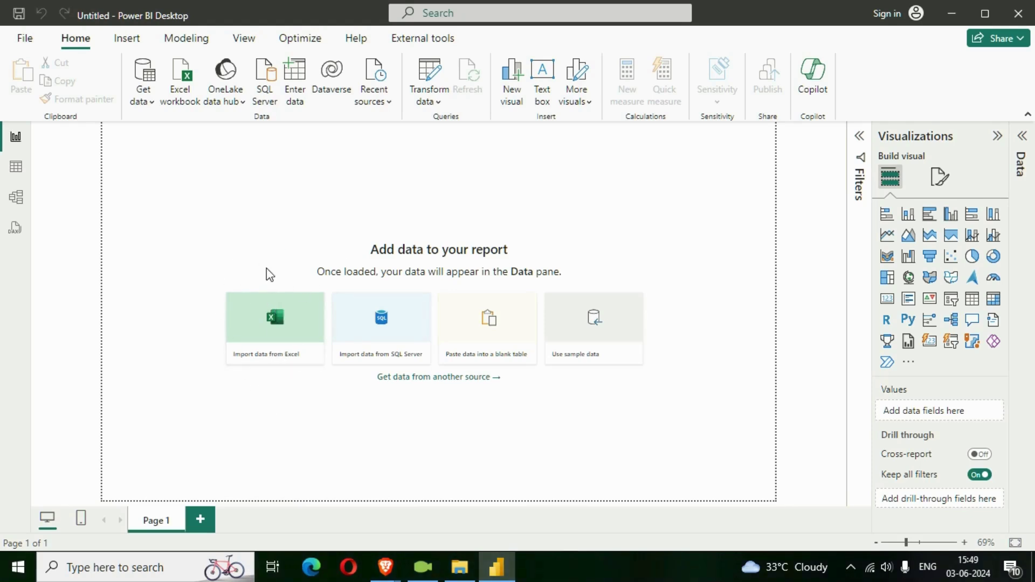
Step: Start a new data import using the Folder connector and activate its empty folder path for entry
left_click(152, 102)
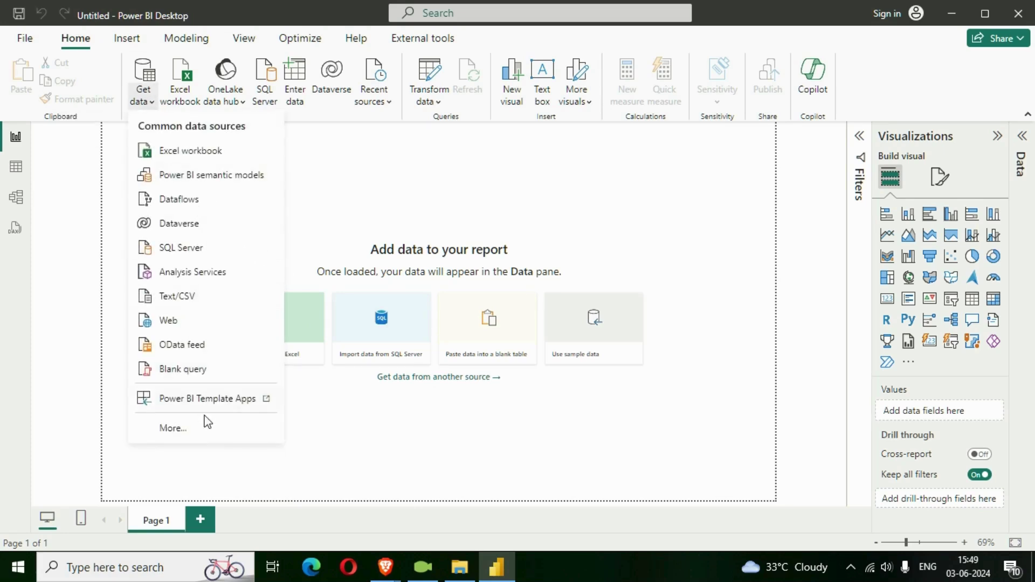
left_click(194, 428)
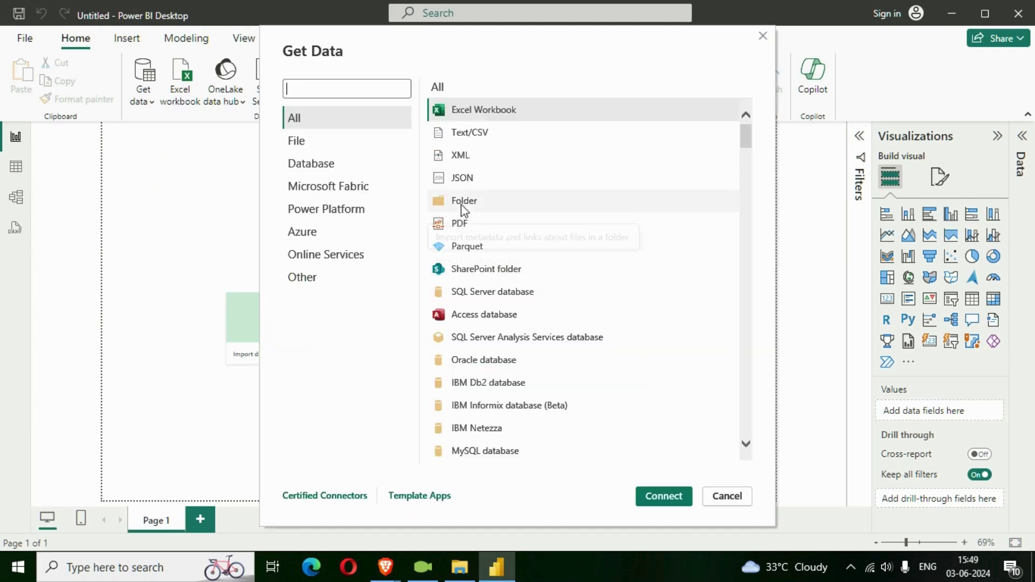
left_click(461, 205)
left_click(655, 500)
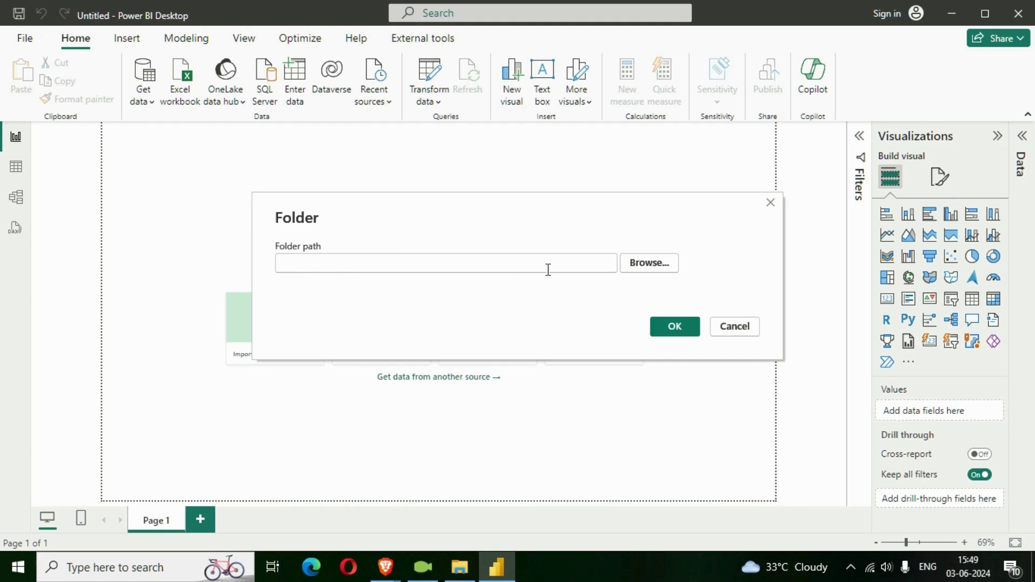
left_click(652, 264)
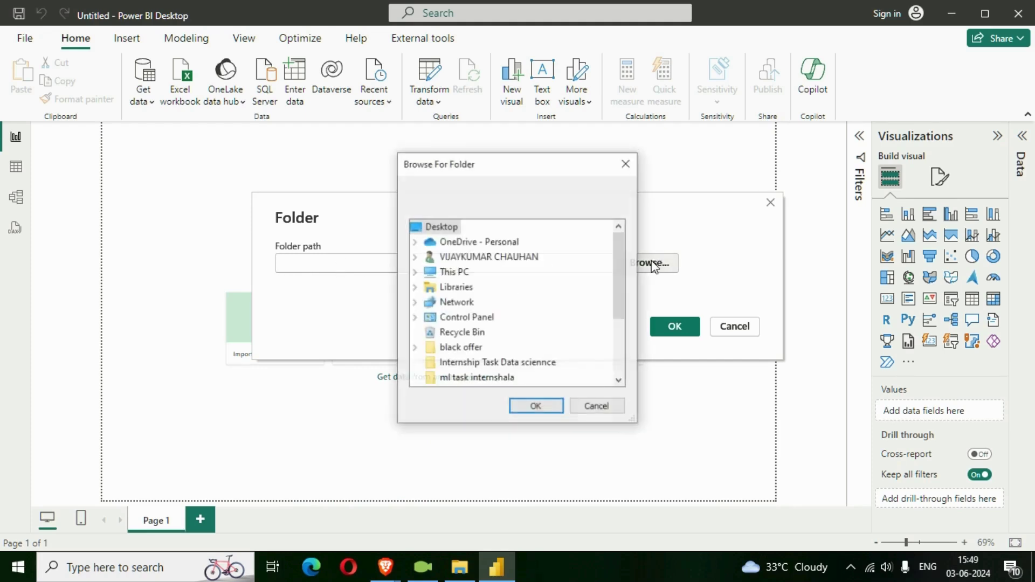
left_click(621, 173)
left_click(455, 261)
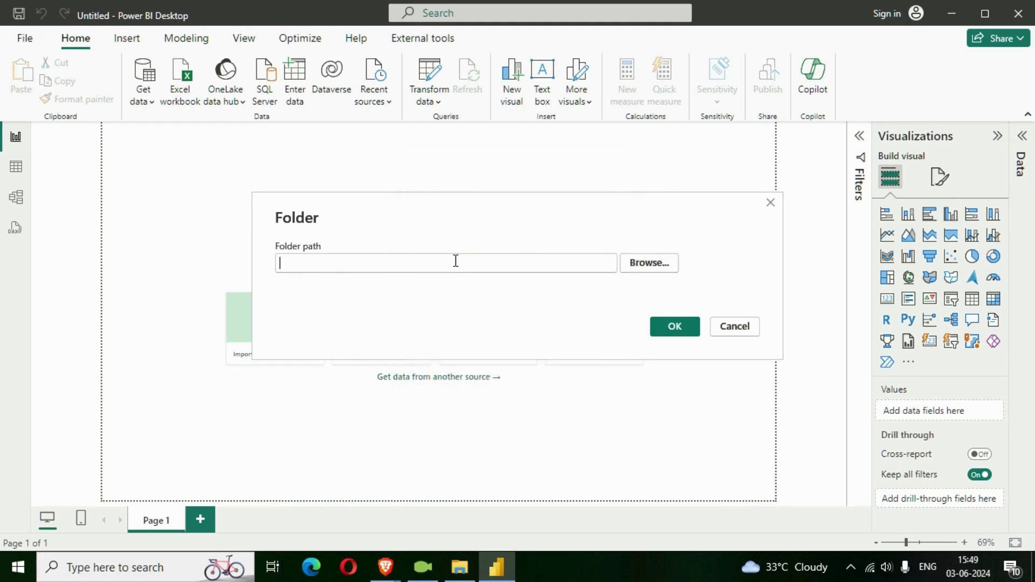
Step: In File Explorer, open the NetSales folder inside Section 2 of Power-BI-Masterclass and copy its full path
left_click(459, 568)
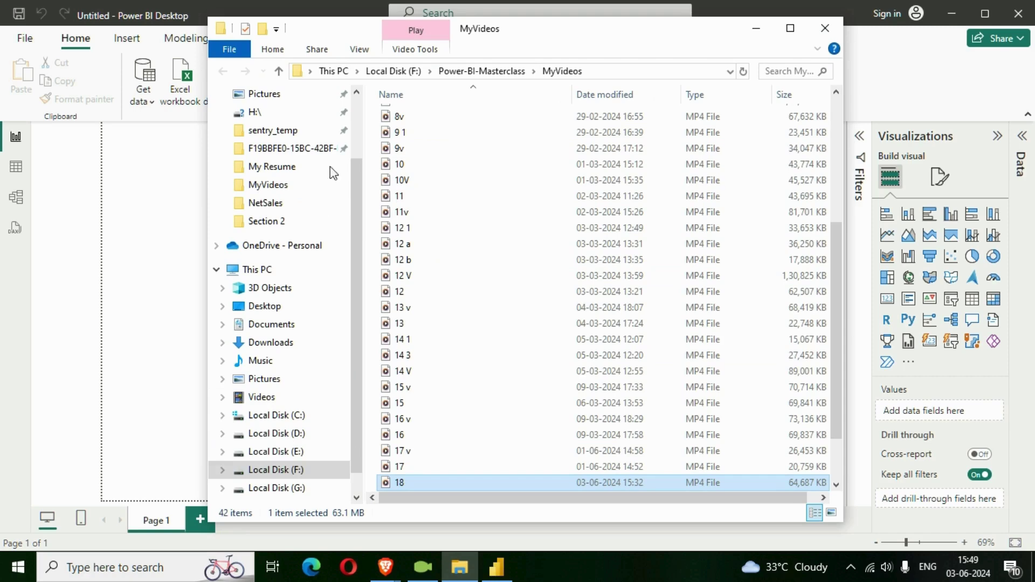
left_click(279, 74)
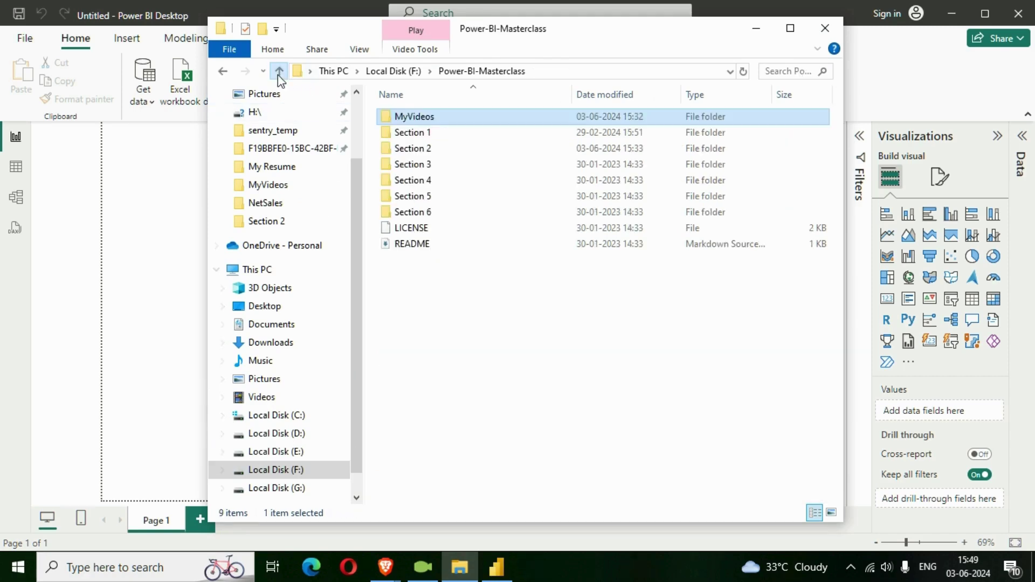
double_click(465, 162)
double_click(521, 114)
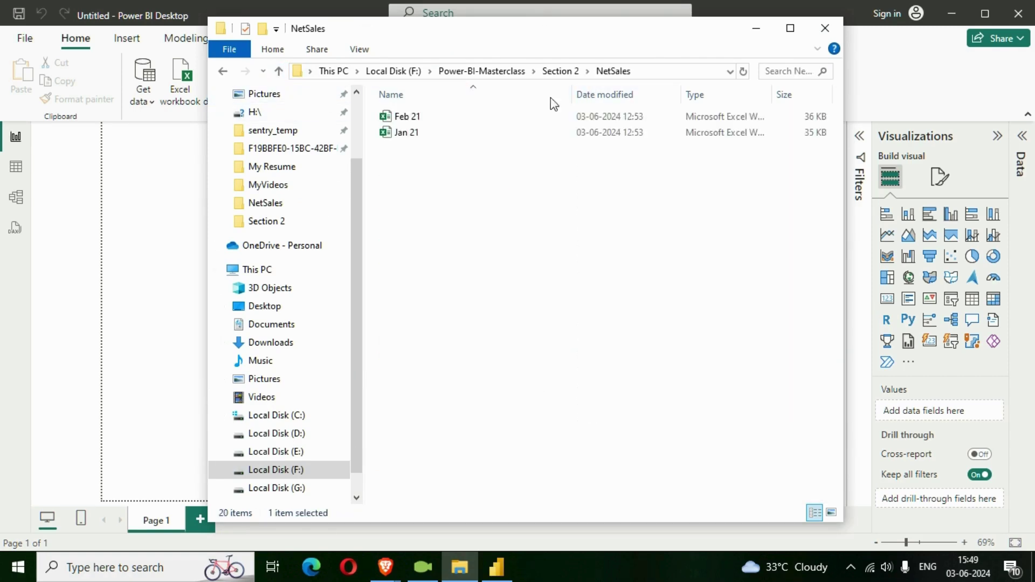
left_click(648, 72)
key("ctrl+c")
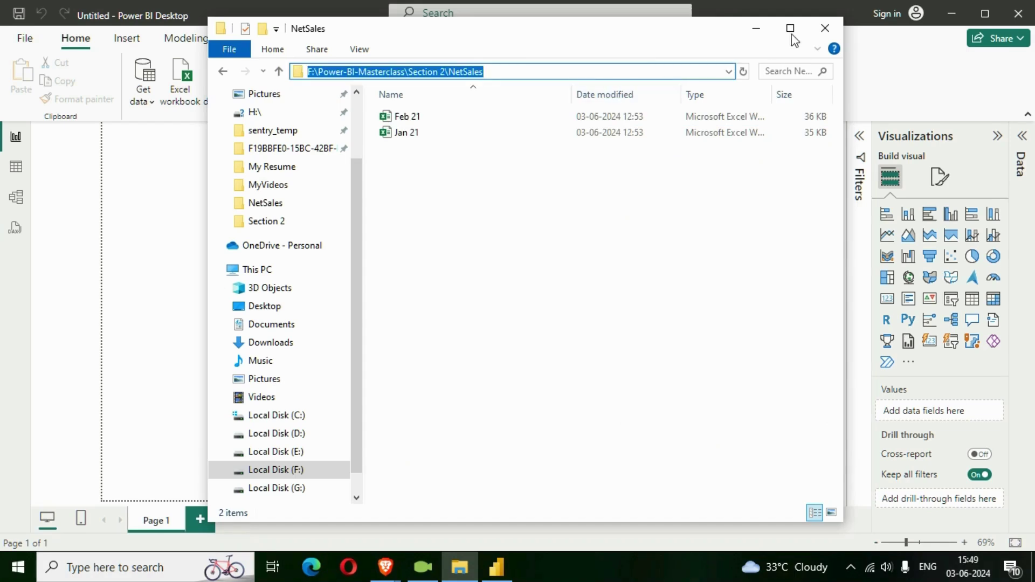
Step: Back in Power BI Desktop, connect to folder F:\Power-BI-Masterclass\Section 2\NetSales and open its file list for transformation
left_click(757, 28)
key("ctrl+v")
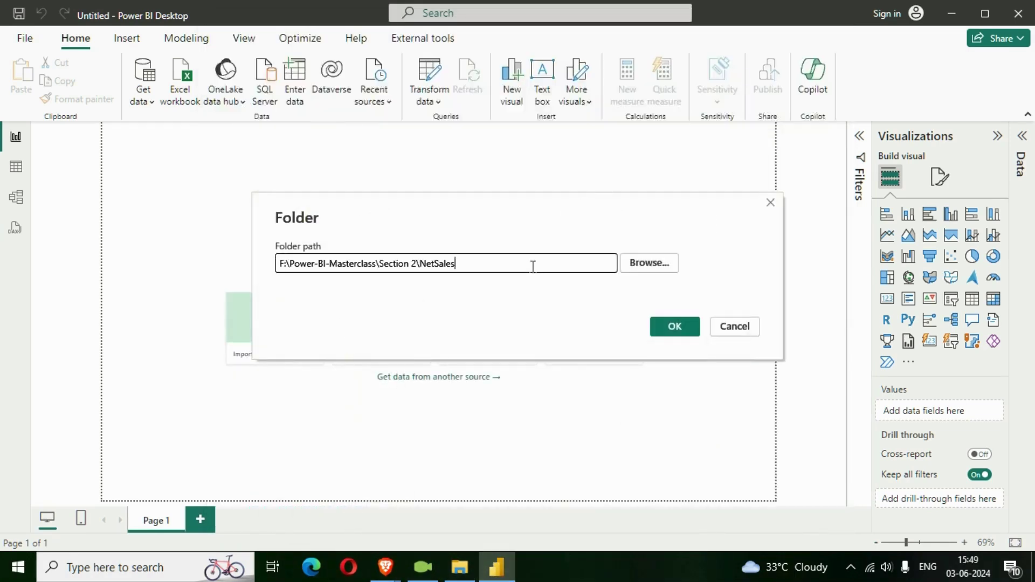
left_click(692, 327)
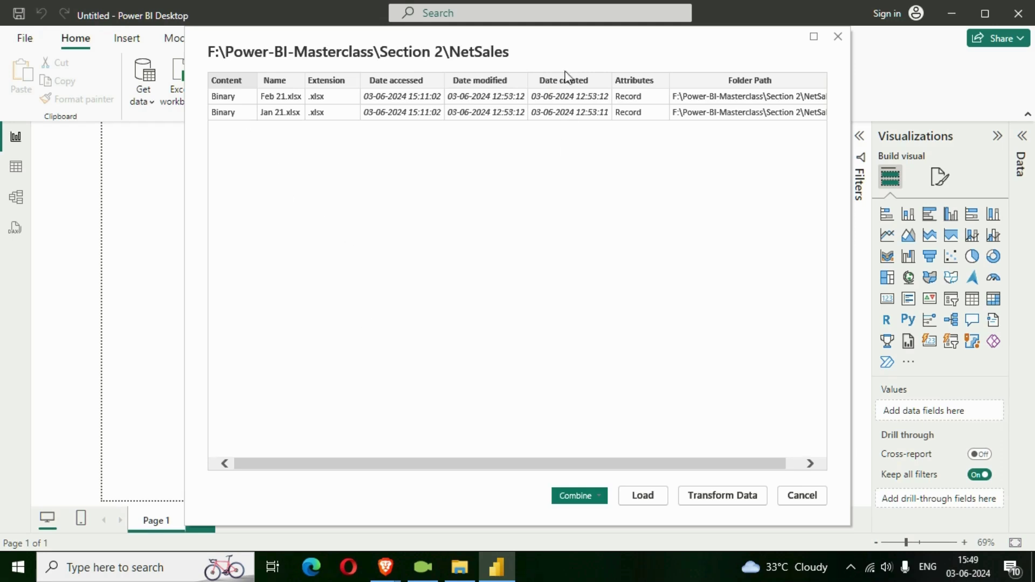
left_click_drag(556, 47, 553, 64)
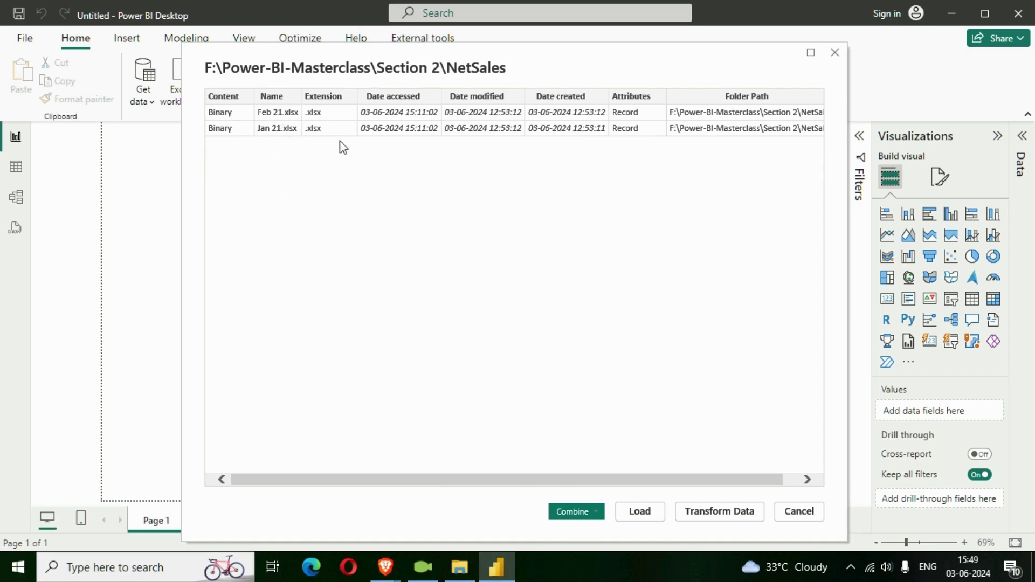
left_click(714, 516)
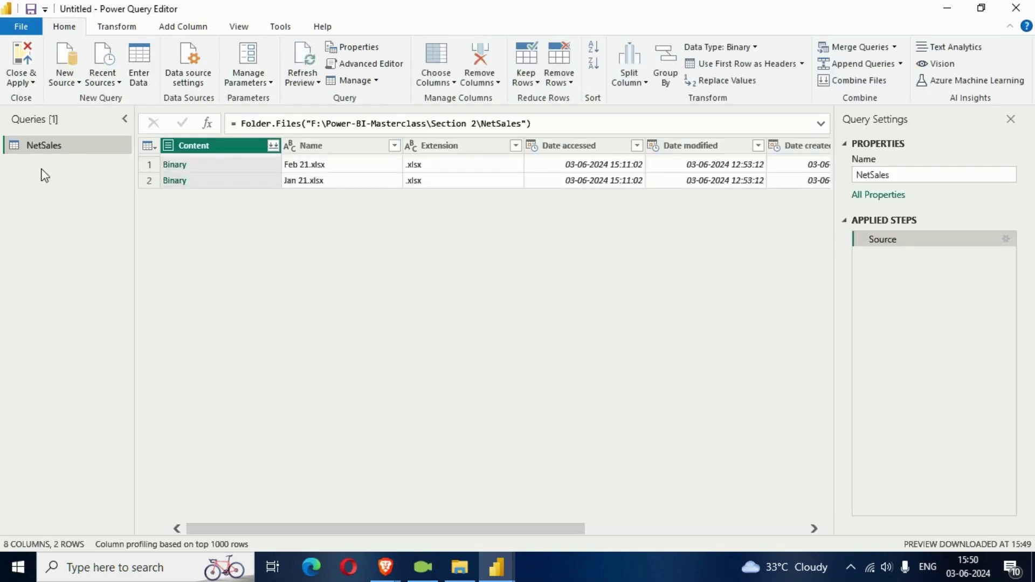
Step: Examine the NetSales file list's Name, Extension, Date modified and Date created columns, including the sort options for Date modified
left_click_drag(342, 526, 315, 521)
left_click(306, 149)
left_click(485, 157)
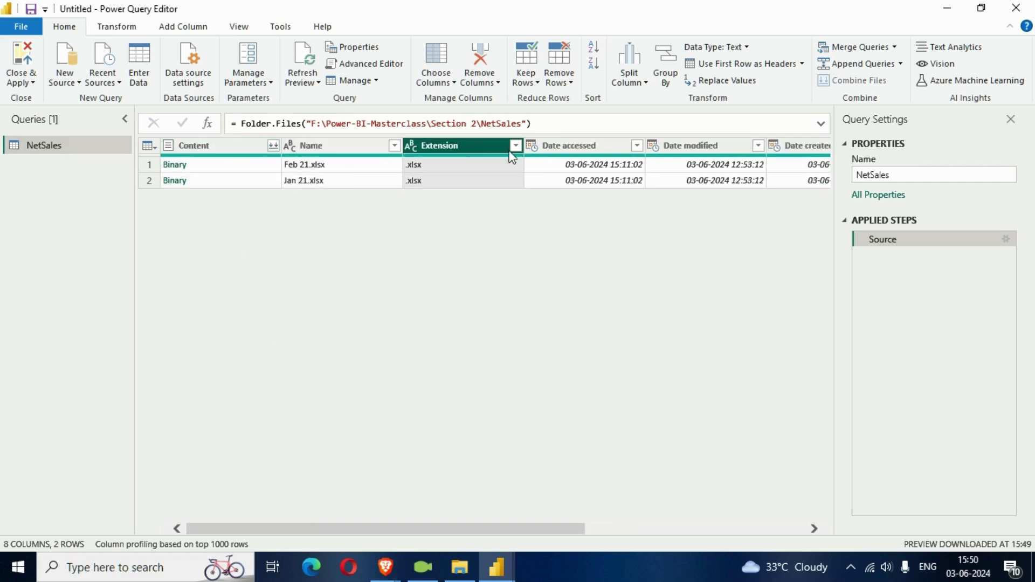
left_click_drag(519, 531, 608, 528)
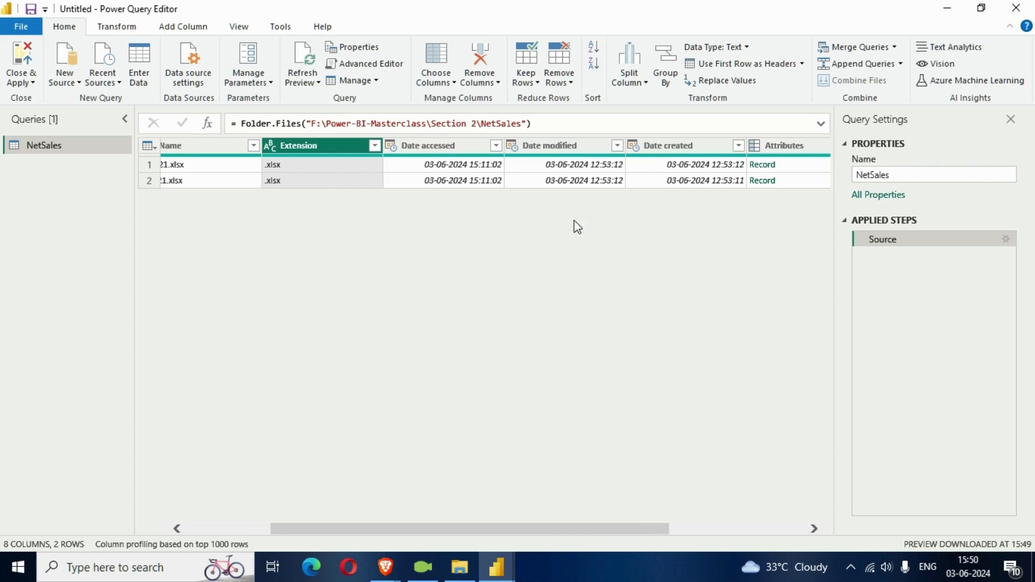
left_click(582, 144)
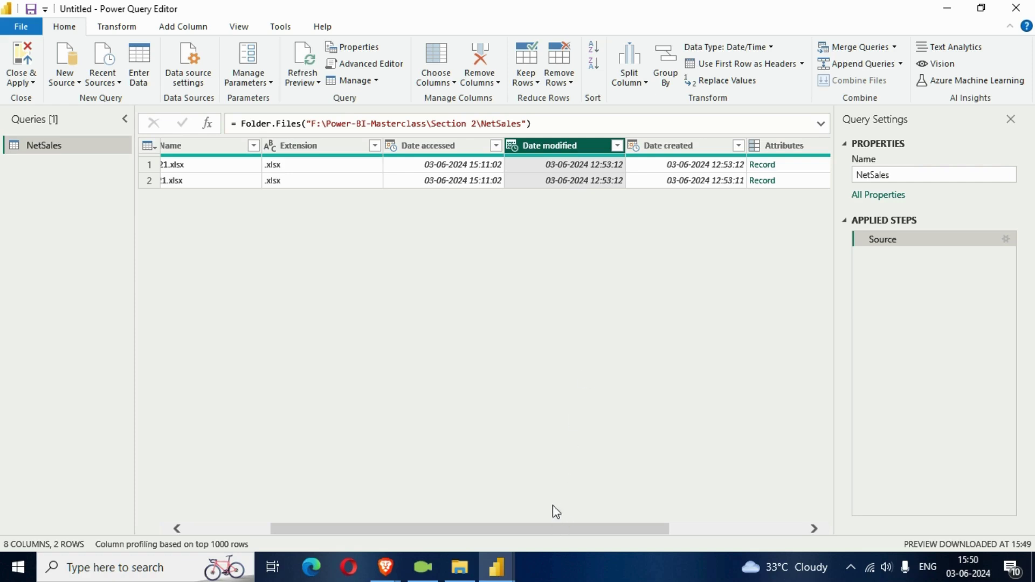
left_click(617, 146)
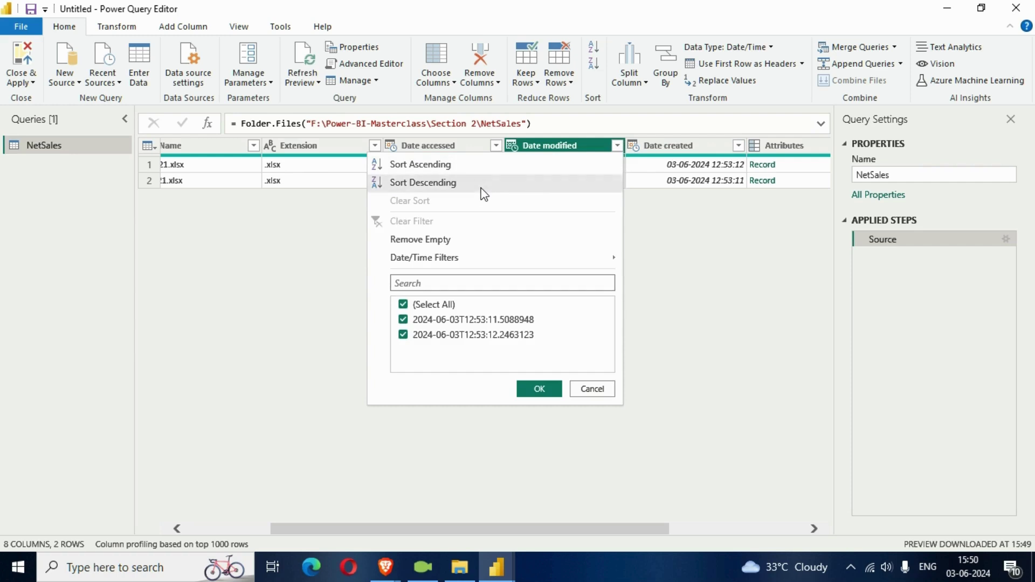
left_click(600, 390)
left_click_drag(615, 529, 692, 527)
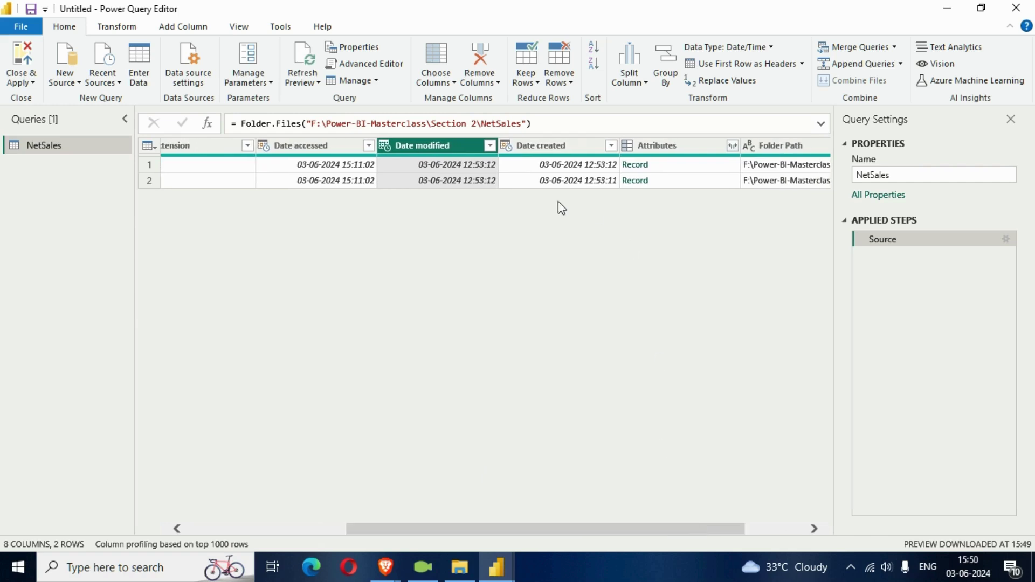
left_click(584, 146)
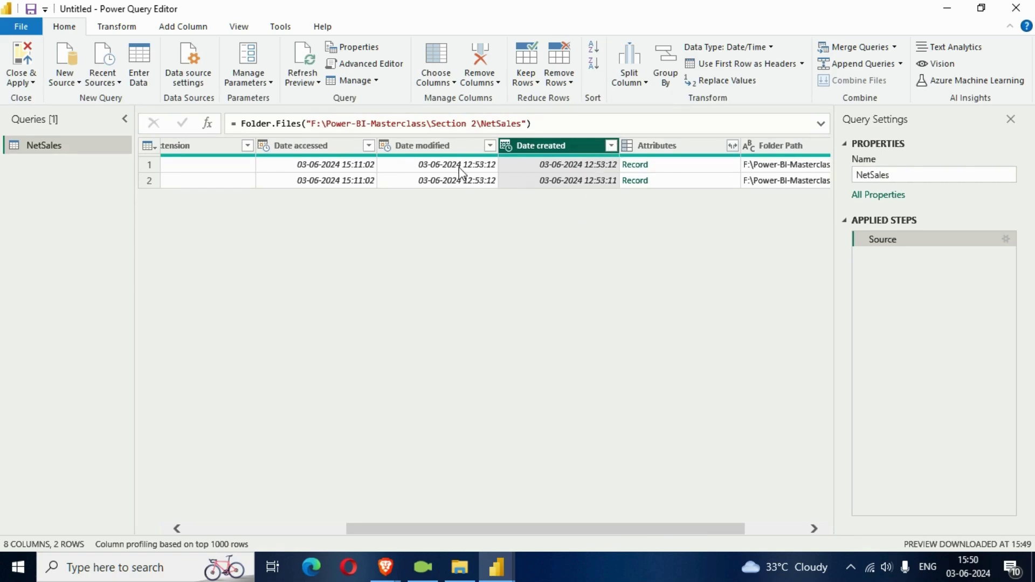
Step: Sort the NetSales file list by Date modified in descending order and check the file order
left_click(460, 148)
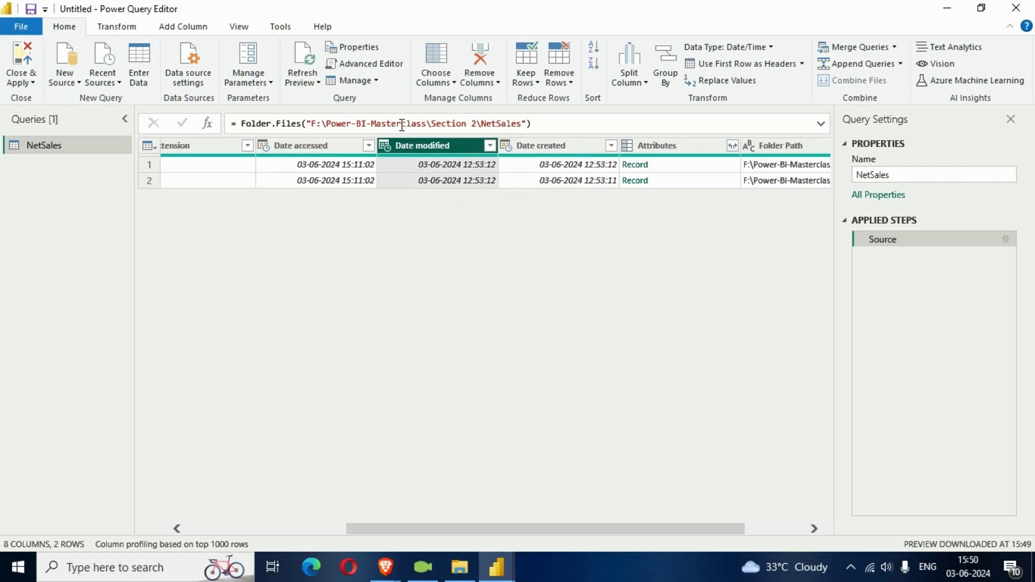
left_click(490, 147)
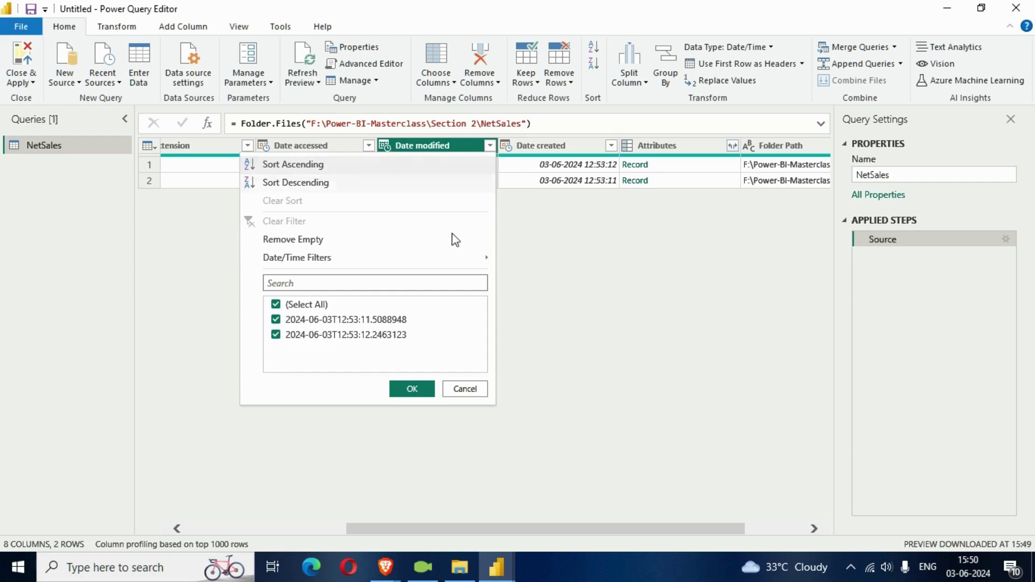
left_click(304, 186)
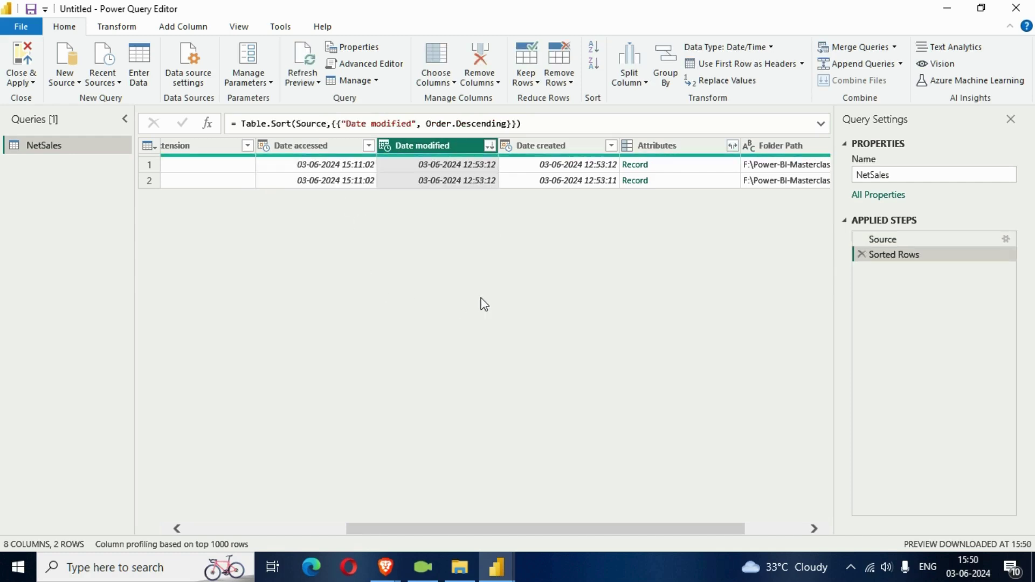
left_click_drag(464, 534, 315, 523)
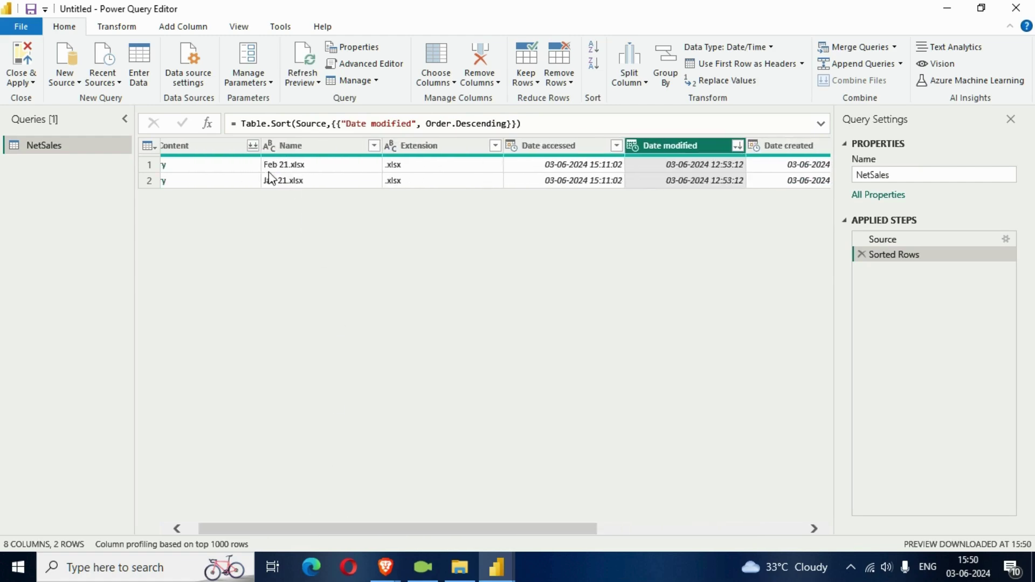
left_click_drag(375, 529, 484, 530)
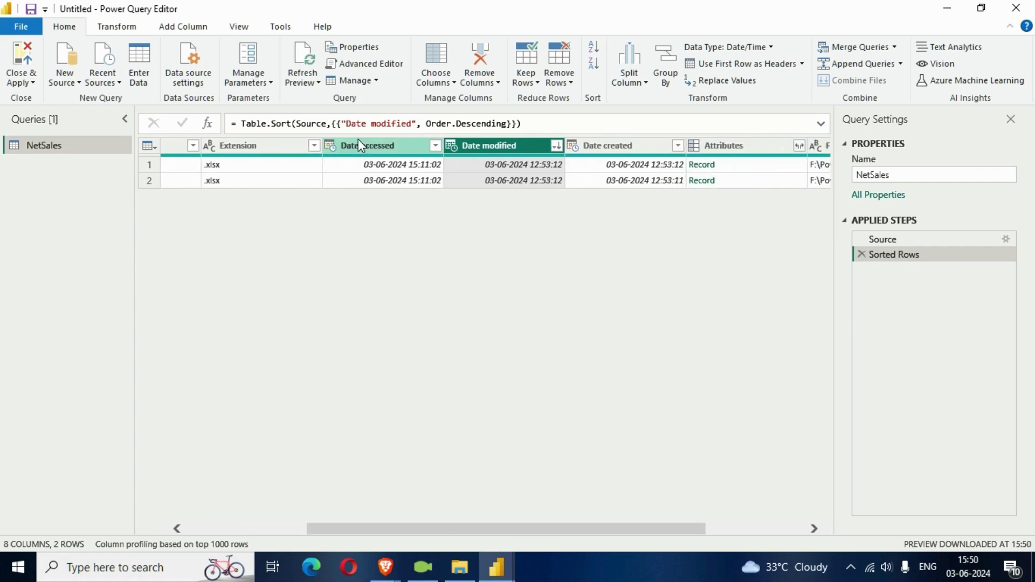
left_click_drag(482, 534, 479, 534)
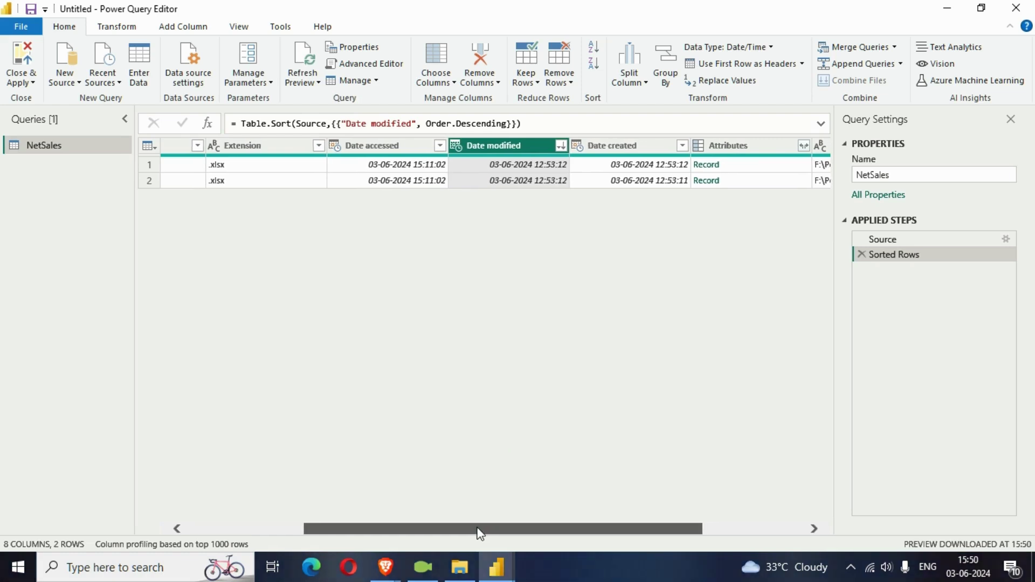
Step: Keep only the top 1 row of the sorted file list
left_click(531, 84)
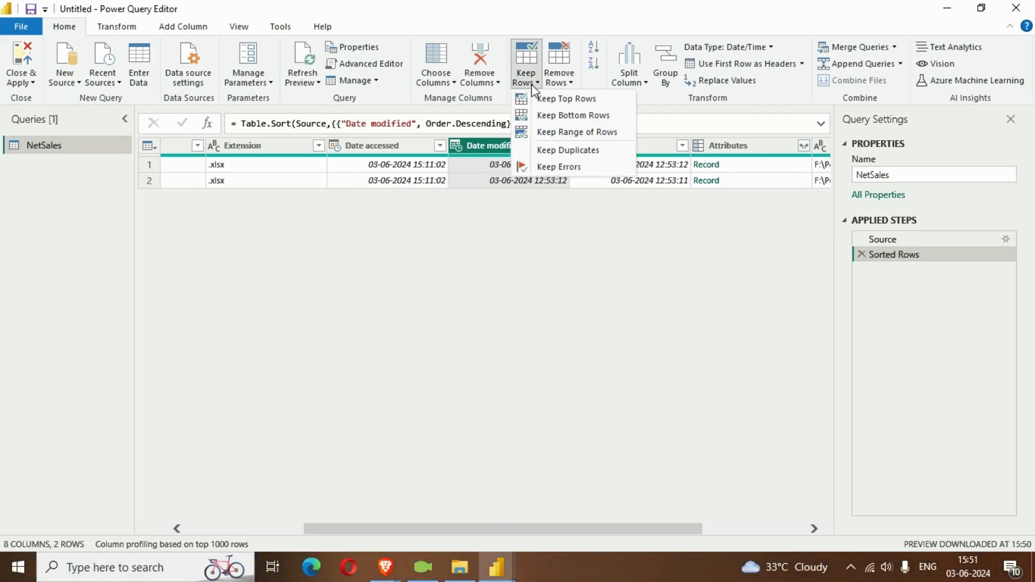
left_click(569, 101)
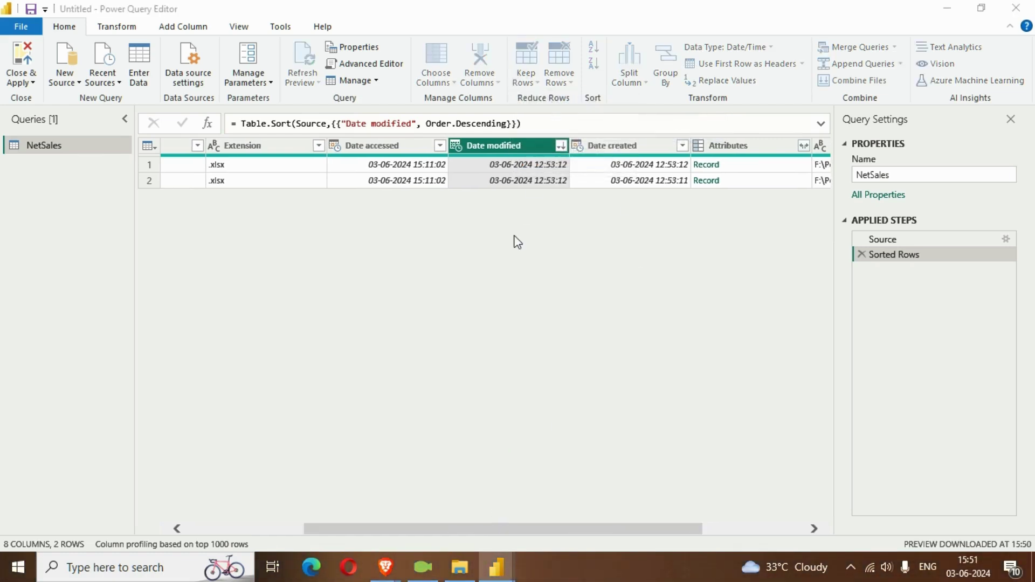
type("1")
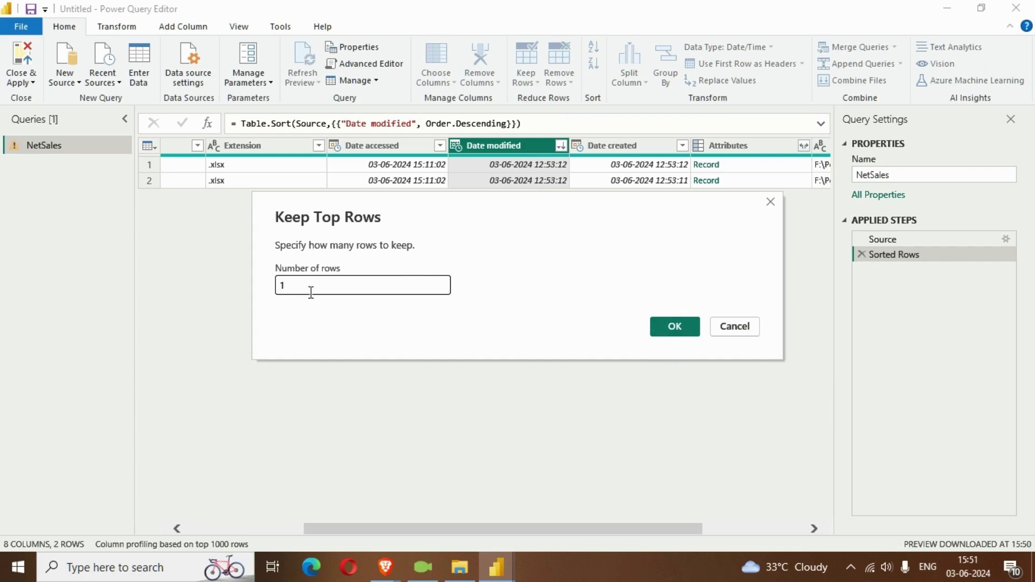
left_click(675, 326)
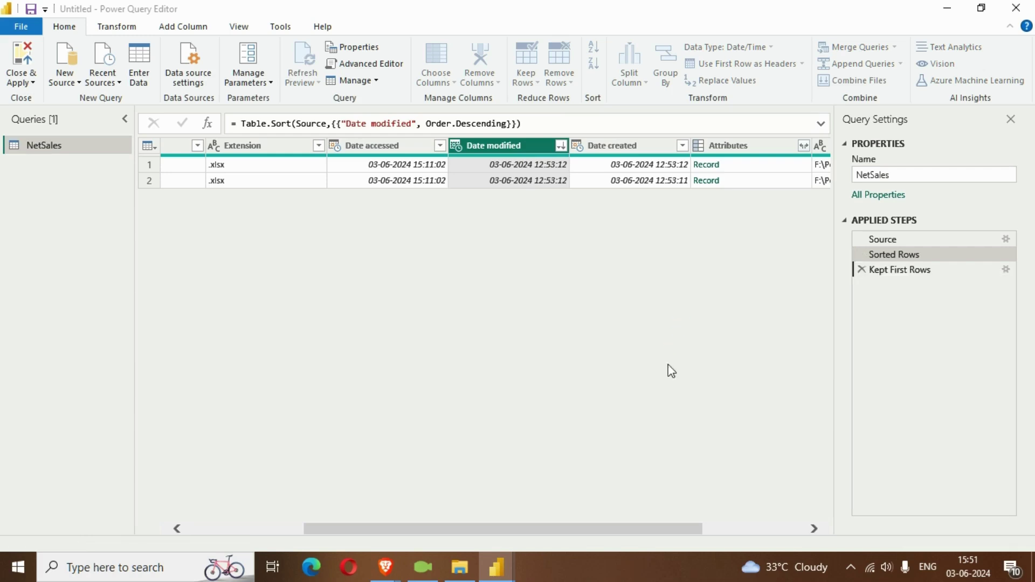
Step: Combine the files in the Content column, using the first file as sample and extracting its Feb 21 sheet
left_click_drag(538, 529, 353, 522)
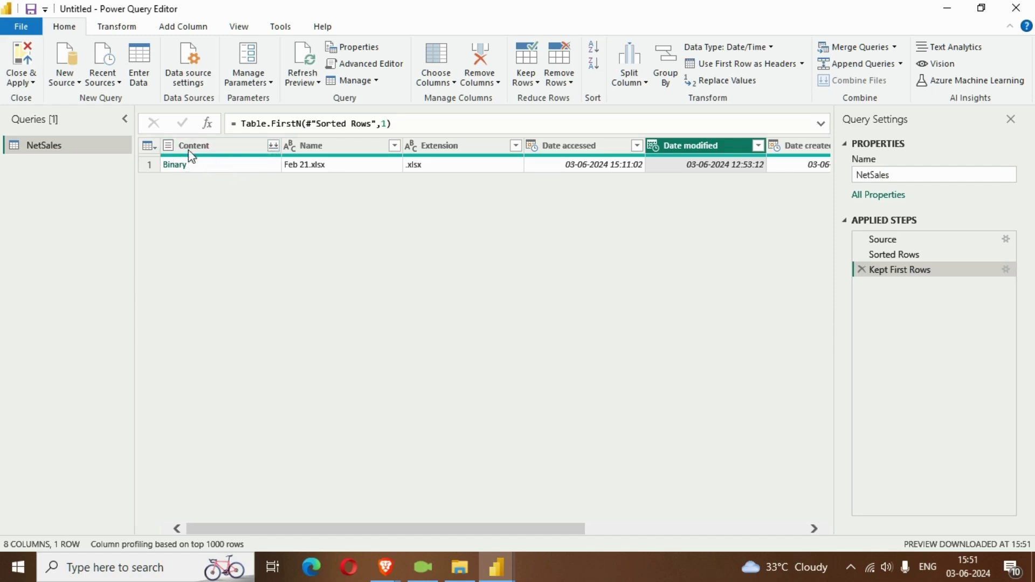
left_click(274, 144)
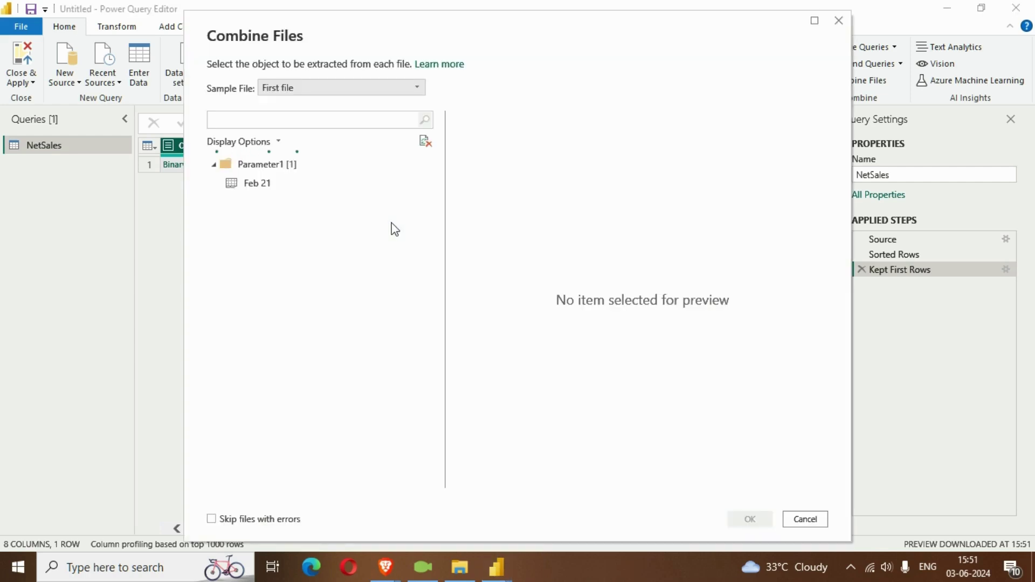
left_click(262, 185)
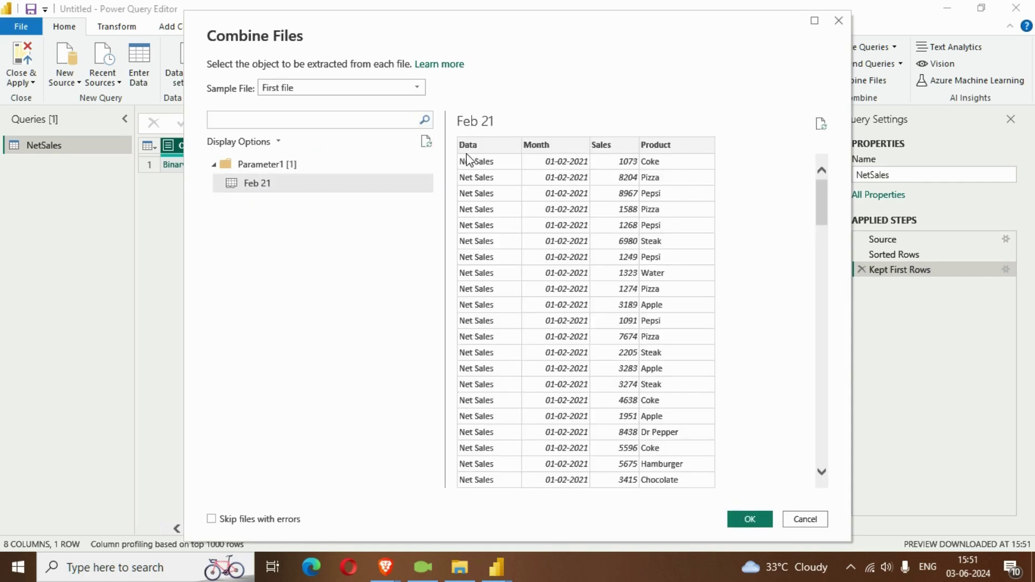
left_click(750, 519)
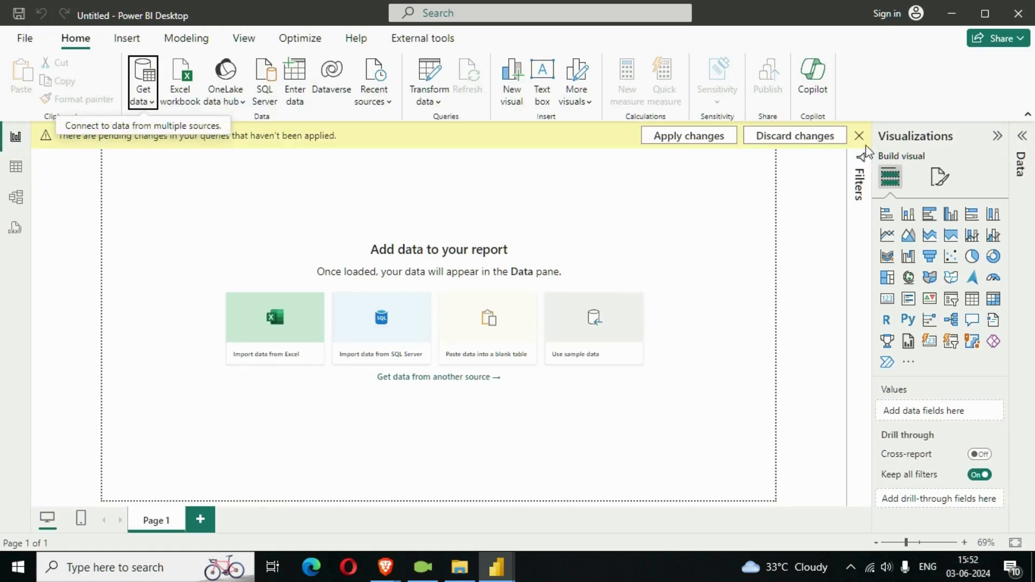
Step: Review the Transform File helper function in Power Query Editor and apply the pending query changes to load NetSales
left_click(1022, 140)
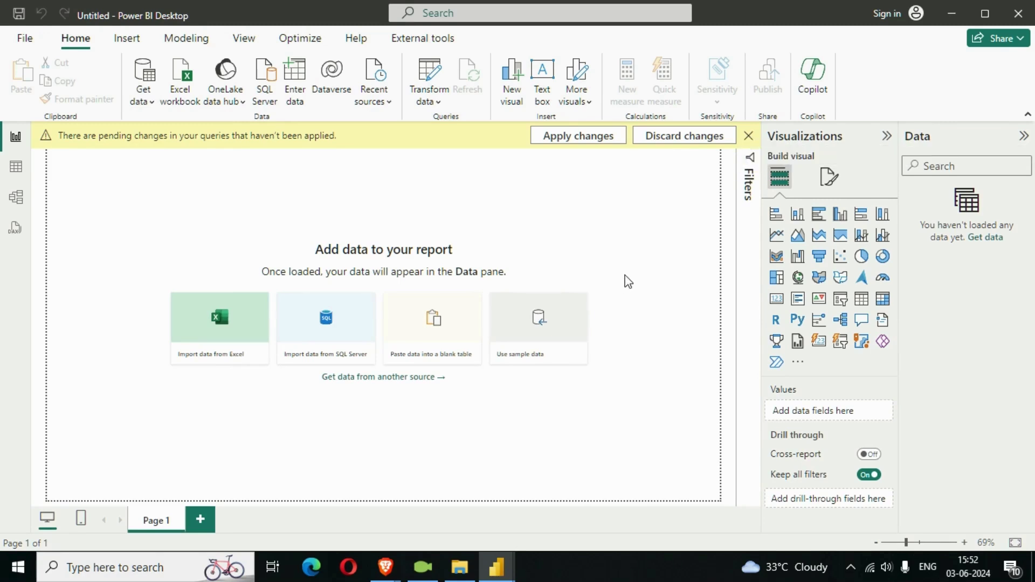
mouse_move(501, 576)
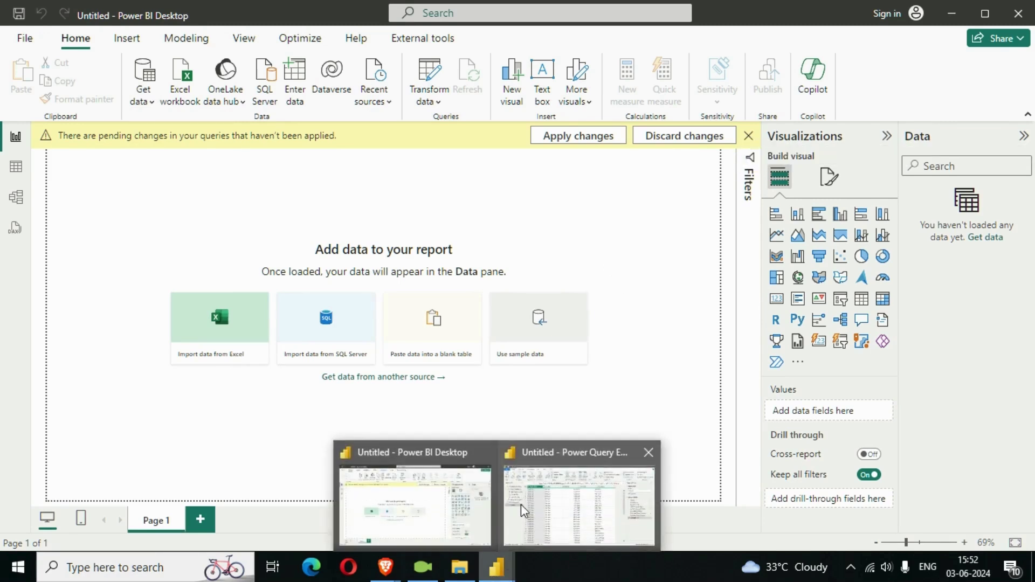
left_click(526, 505)
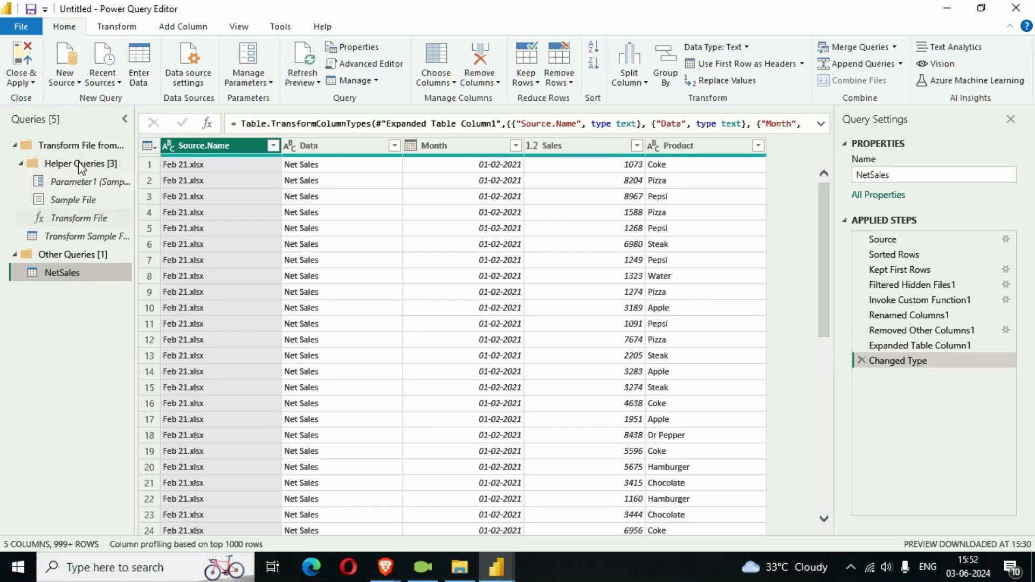
left_click(96, 214)
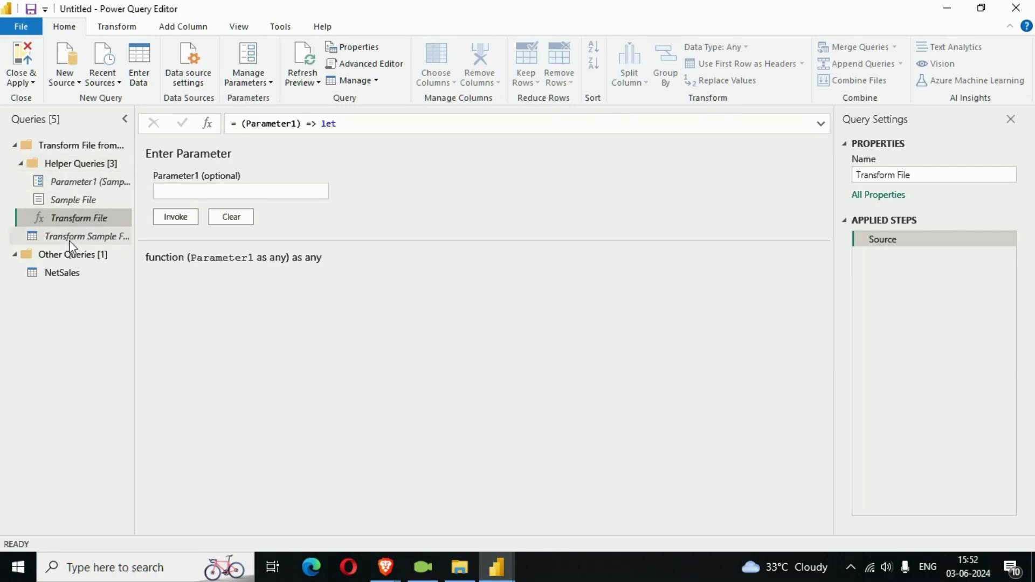
left_click(33, 82)
left_click(95, 131)
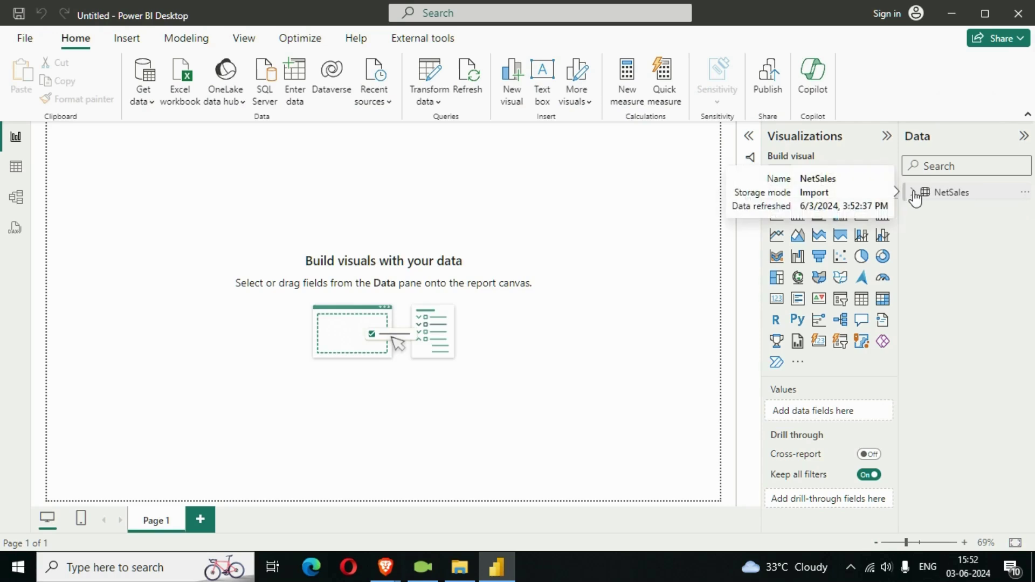
Step: Add a table visual to the report page, move it to the middle of the canvas, and expand the NetSales fields
left_click(911, 192)
left_click(861, 306)
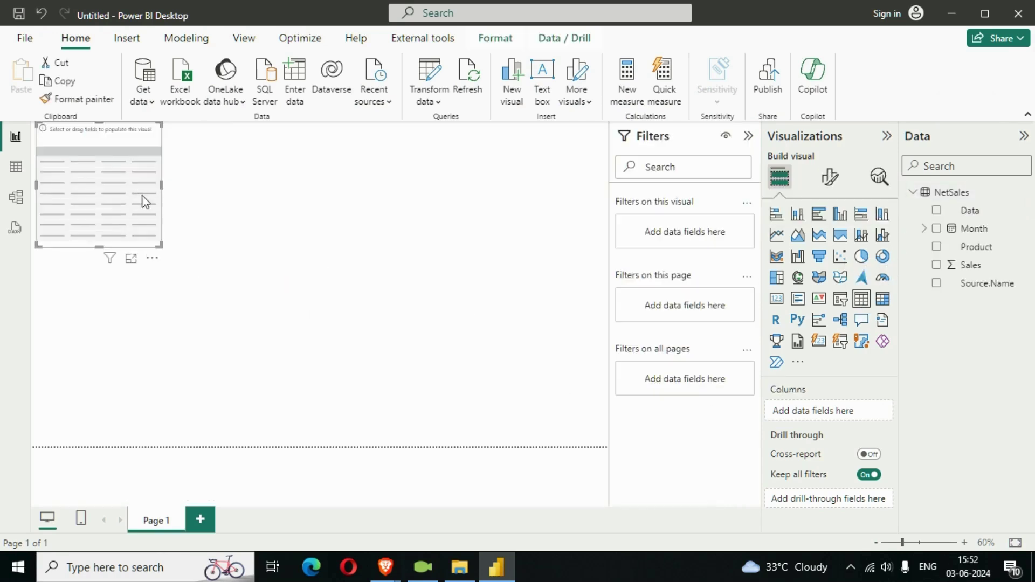
left_click_drag(139, 197, 338, 305)
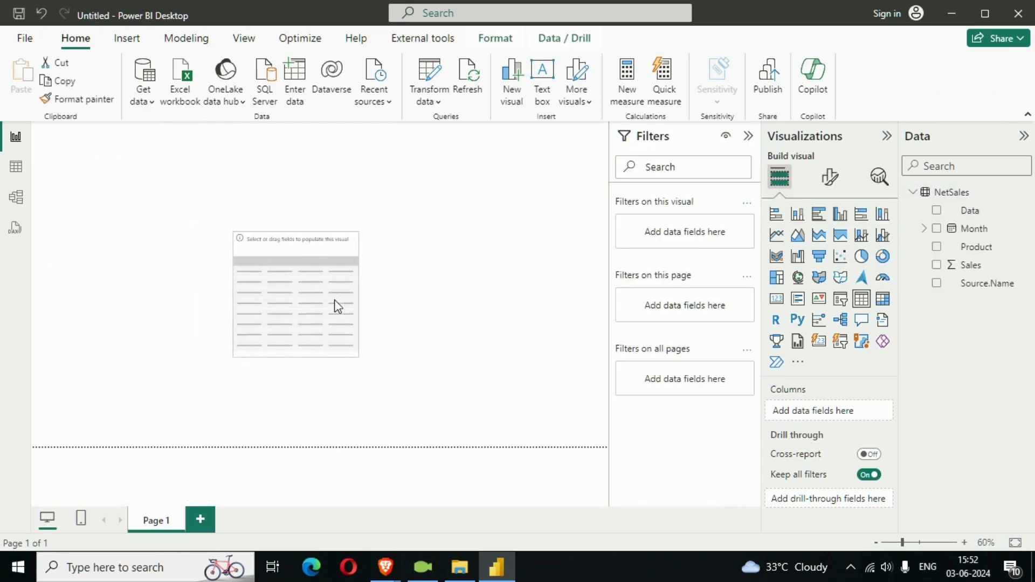
Step: Fill the table visual with Year and Month from the Month date hierarchy, plus Product and Sales
left_click(924, 229)
left_click(936, 246)
left_click(959, 264)
left_click(959, 302)
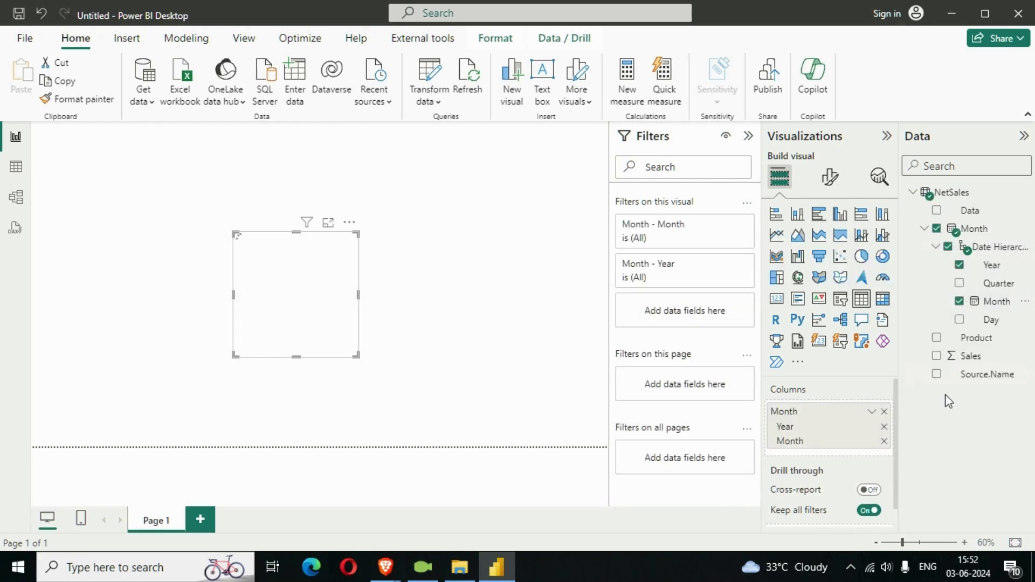
left_click(937, 338)
left_click(936, 356)
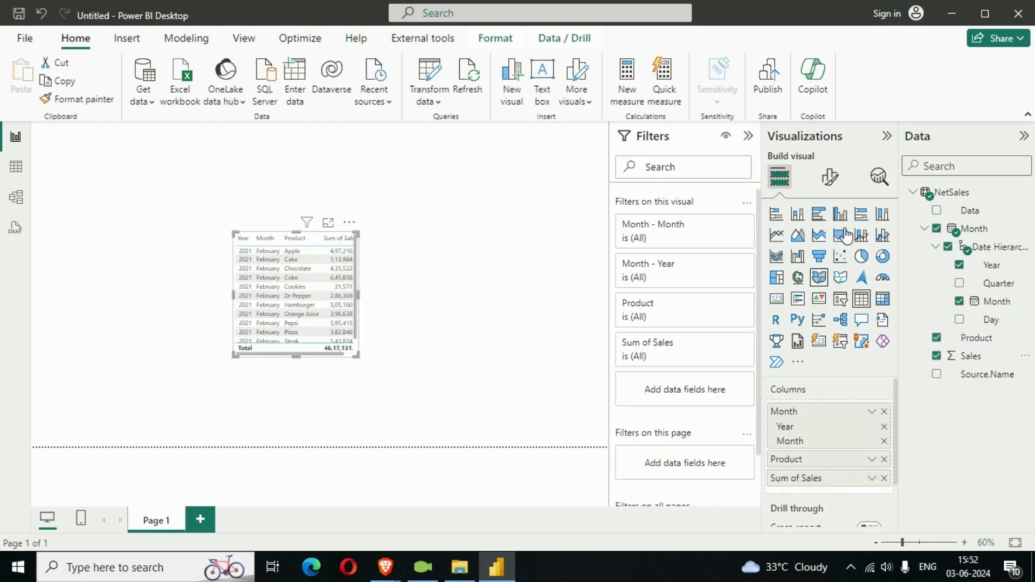
Step: Set the table's values font size to 15 and its column headers to bold size 14, and enlarge the visual to fit all columns
left_click(830, 176)
left_click(831, 349)
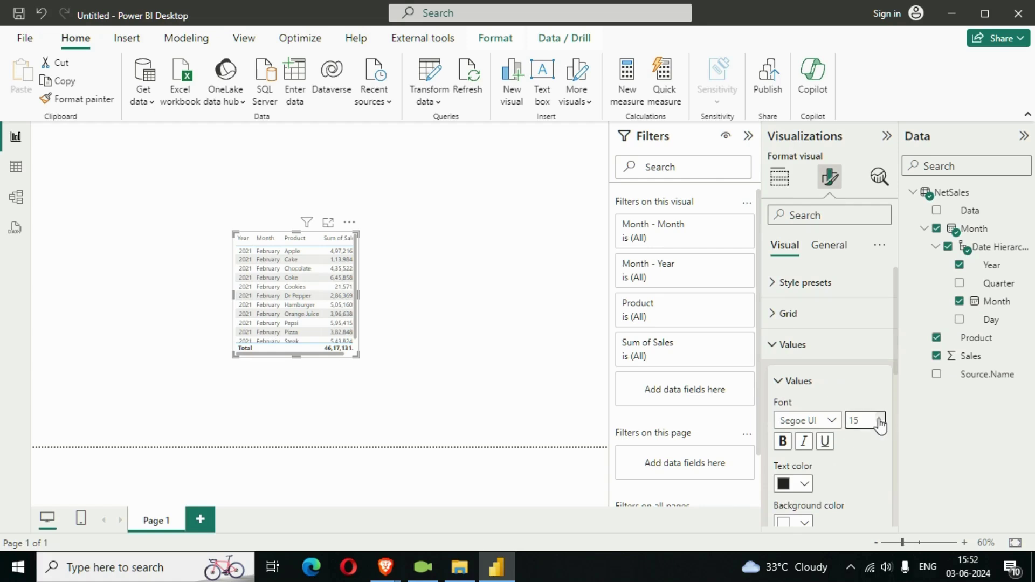
scroll(862, 431, "down", 5)
left_click(852, 388)
left_click(882, 453)
left_click(783, 478)
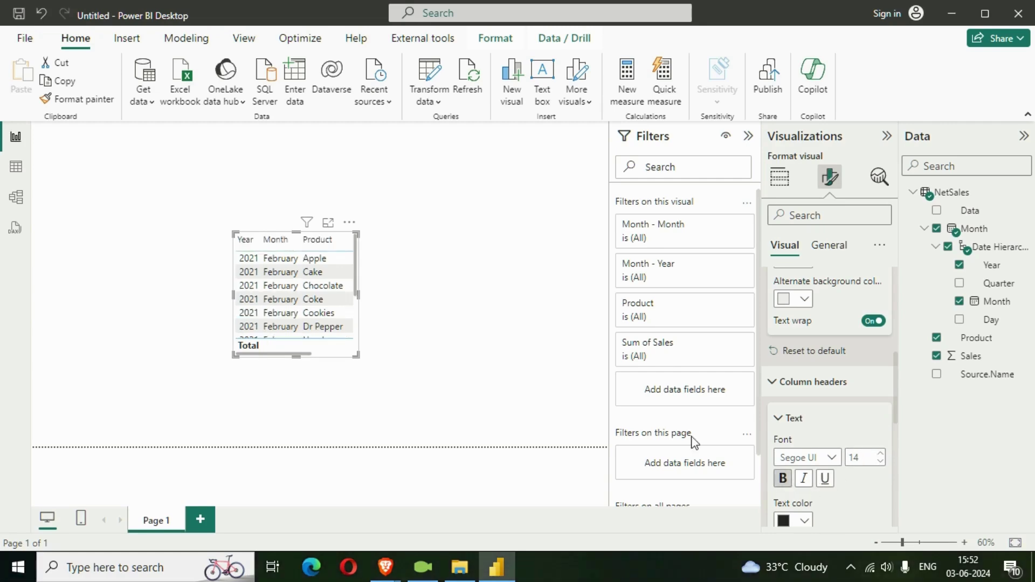
left_click_drag(359, 355, 473, 372)
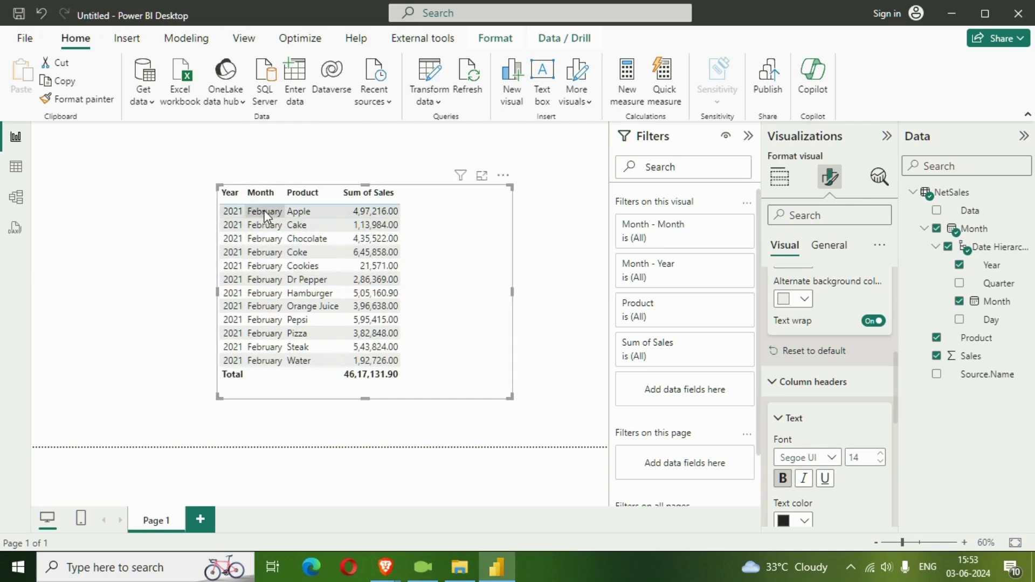
Step: Copy the Mar 21 workbook from the Section 2 folder into the NetSales folder in File Explorer
left_click(459, 567)
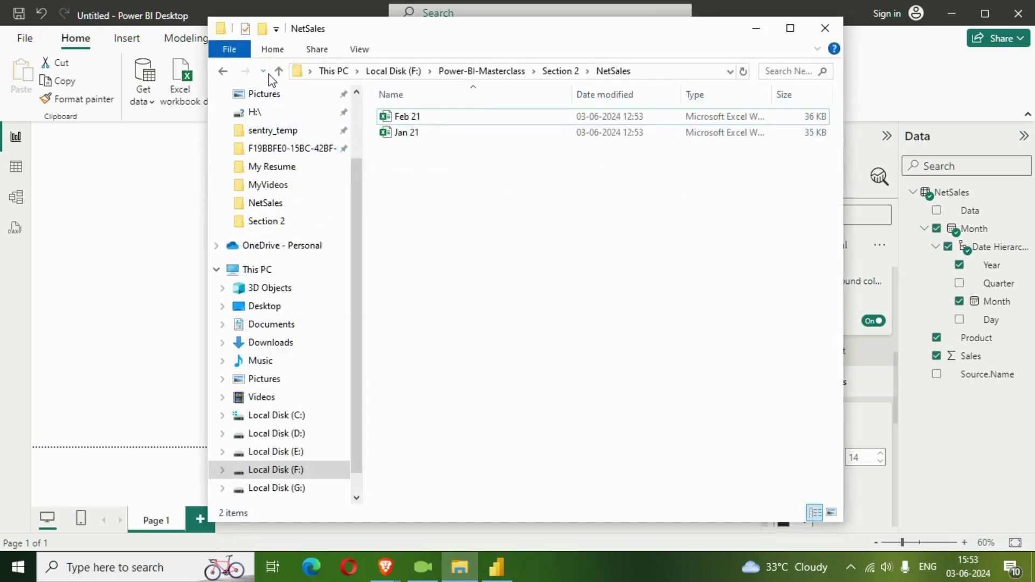
left_click(278, 71)
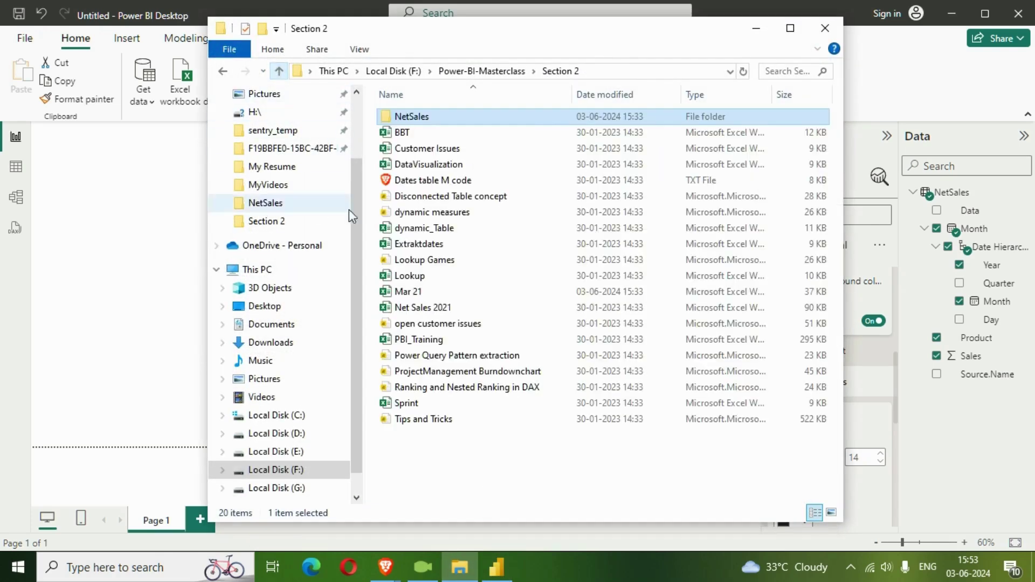
left_click(439, 297)
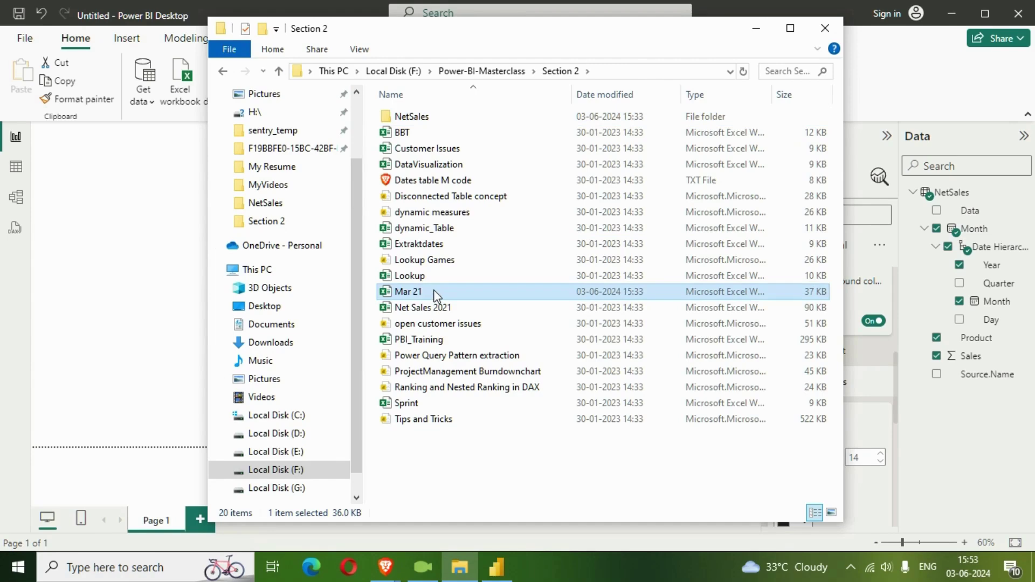
double_click(422, 112)
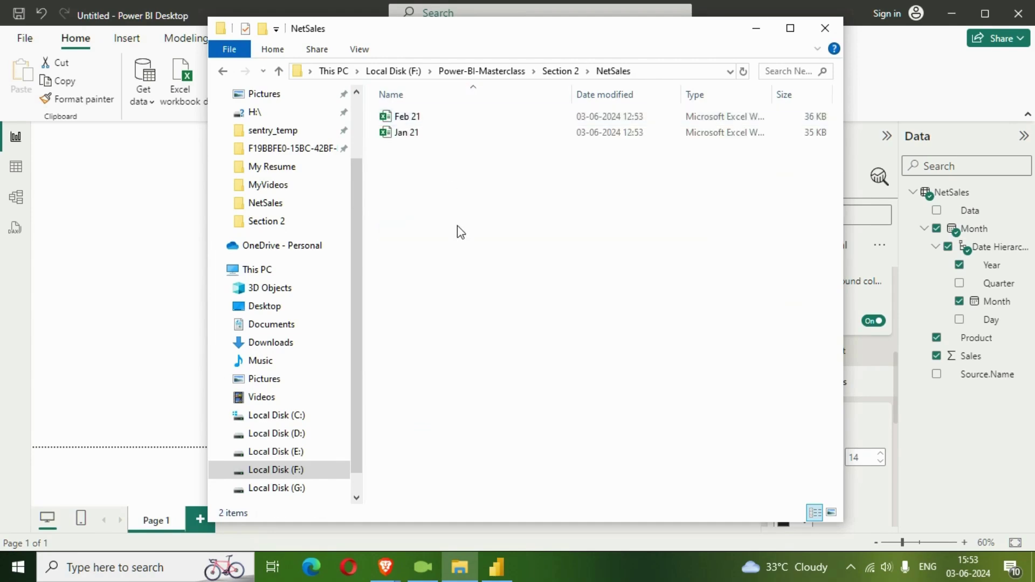
key("ctrl+v")
left_click(757, 28)
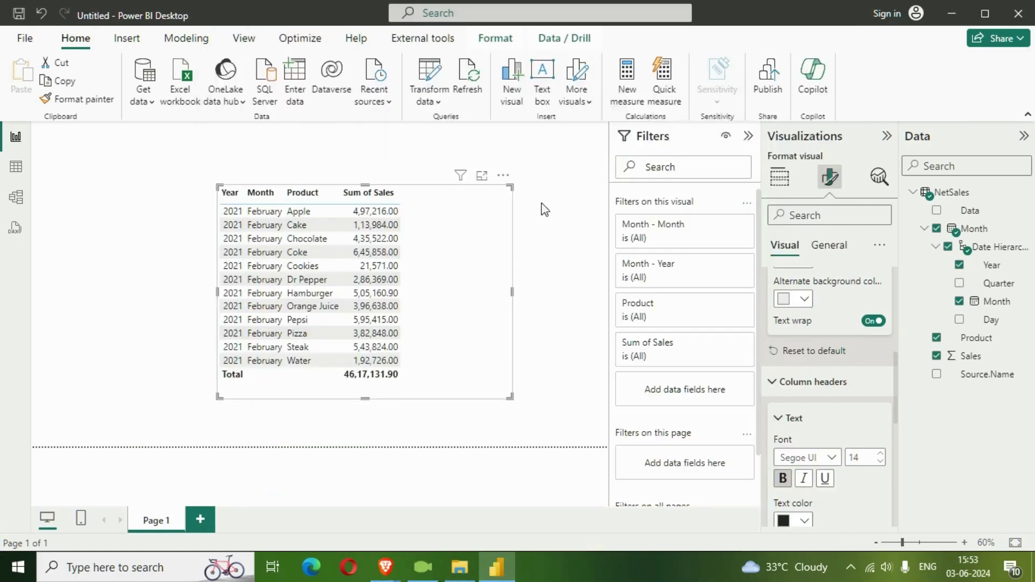
Step: Try to refresh the report data with the Mar 21 workbook in the source folder
left_click(487, 126)
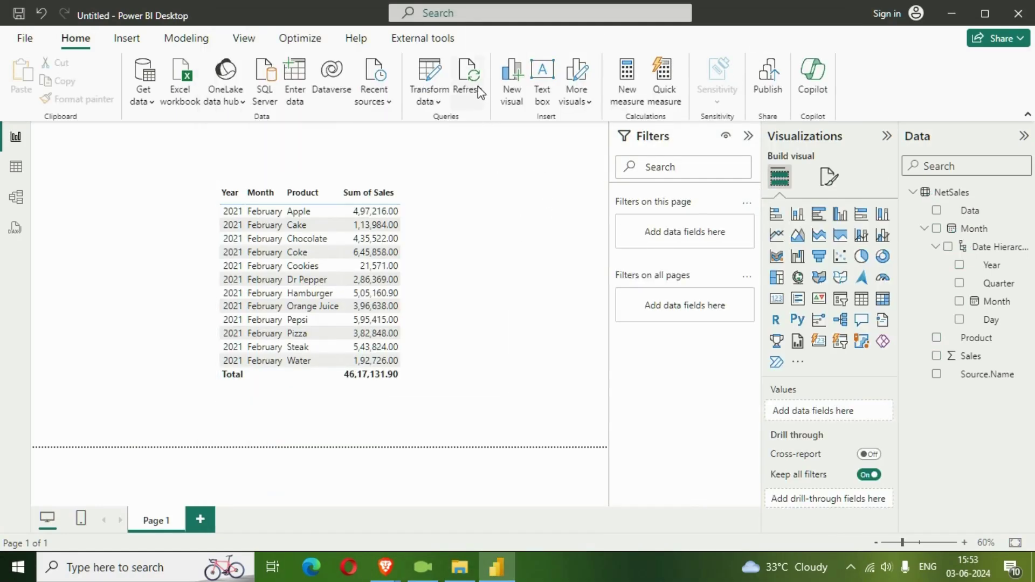
left_click(480, 93)
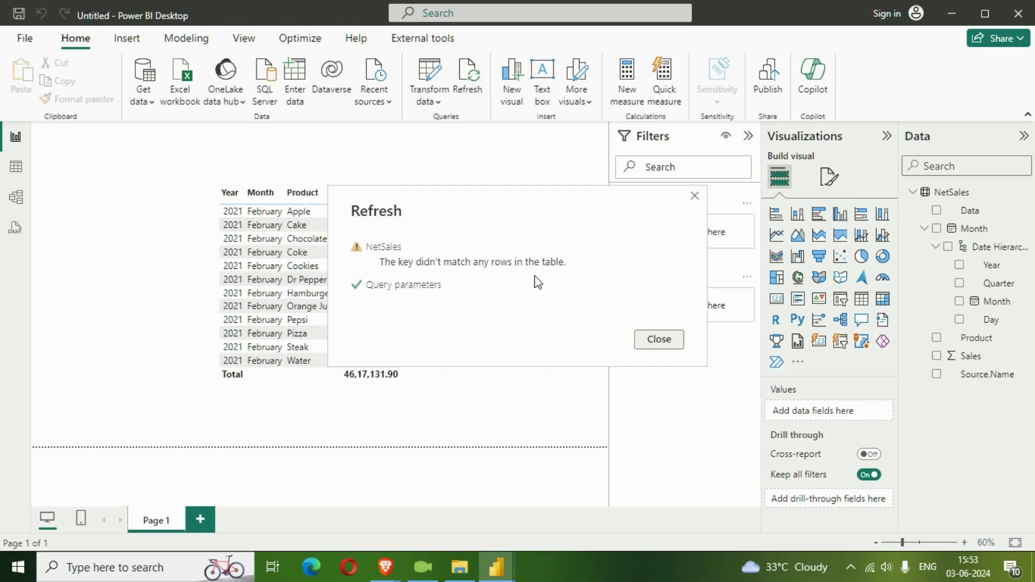
left_click(646, 340)
Step: Replace [Item="Feb 21",Kind="Sheet"] with 0 in the Transform File function's M code so it reads Source{0}[Data]
left_click(430, 100)
left_click(447, 127)
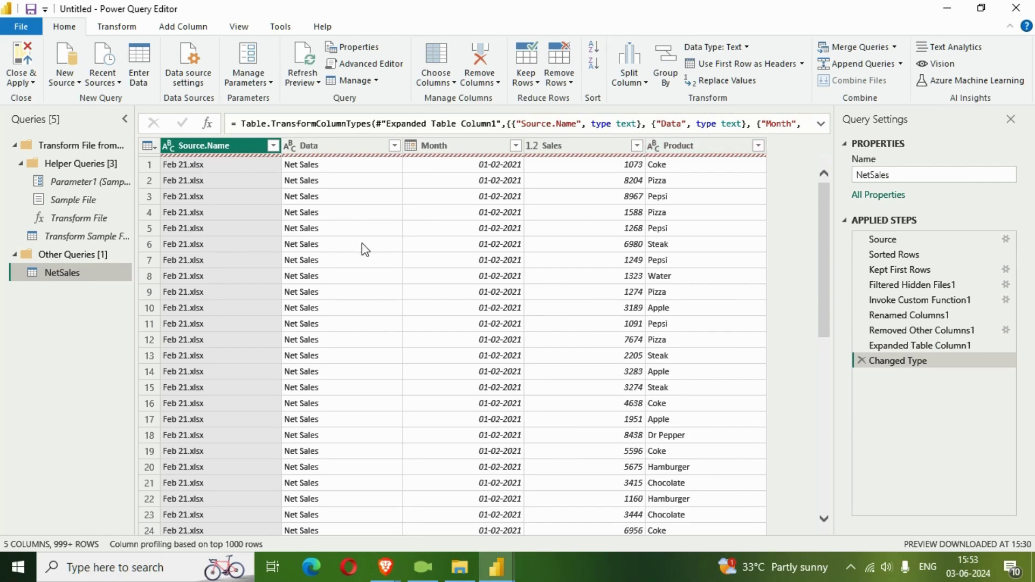
left_click(80, 219)
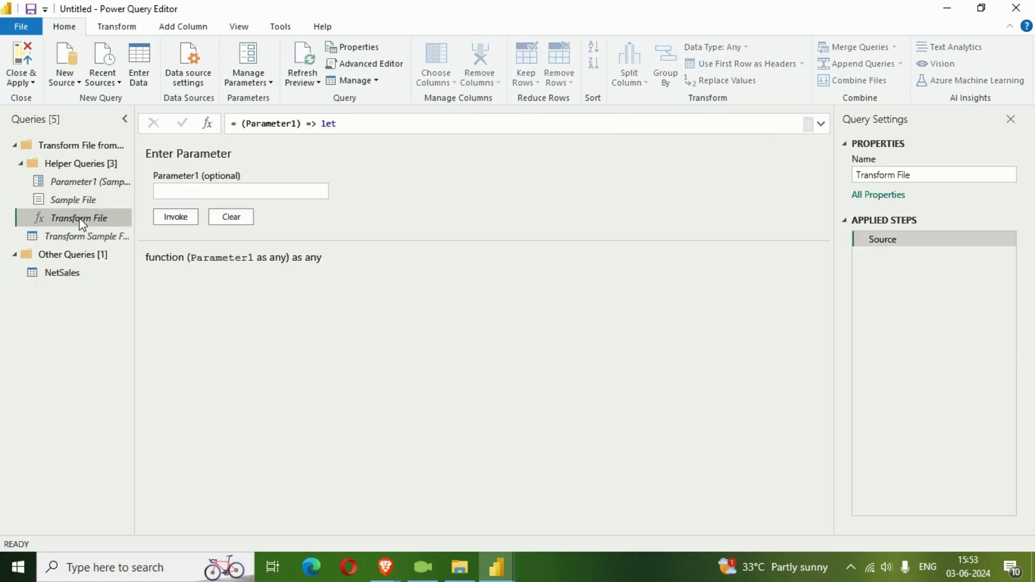
left_click(357, 69)
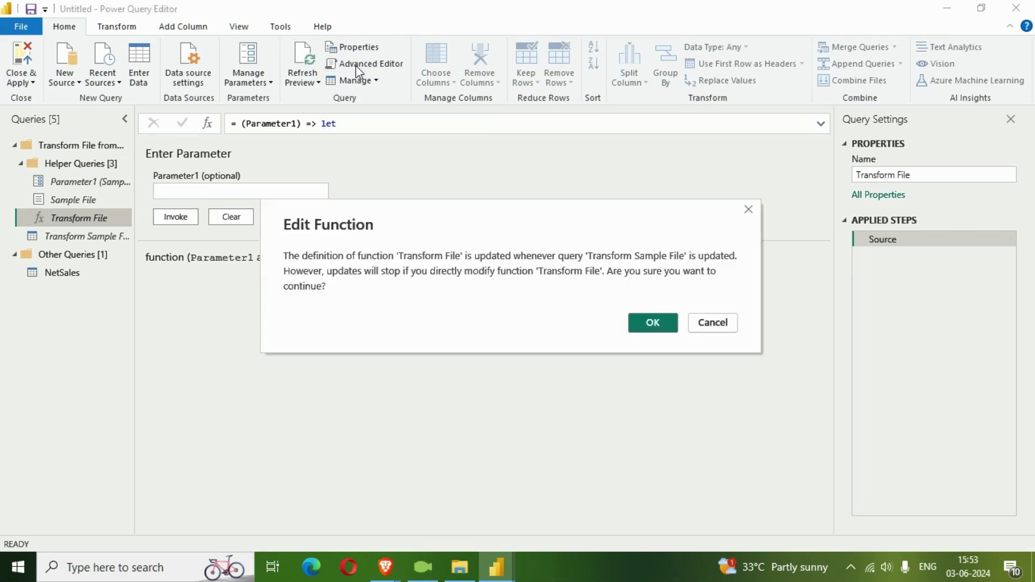
left_click(659, 321)
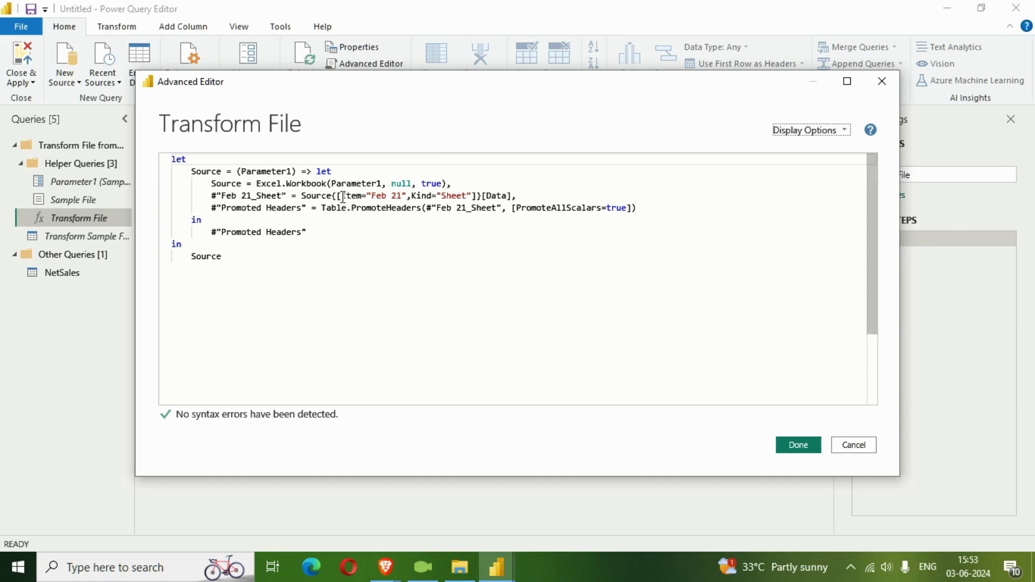
left_click_drag(341, 197, 408, 196)
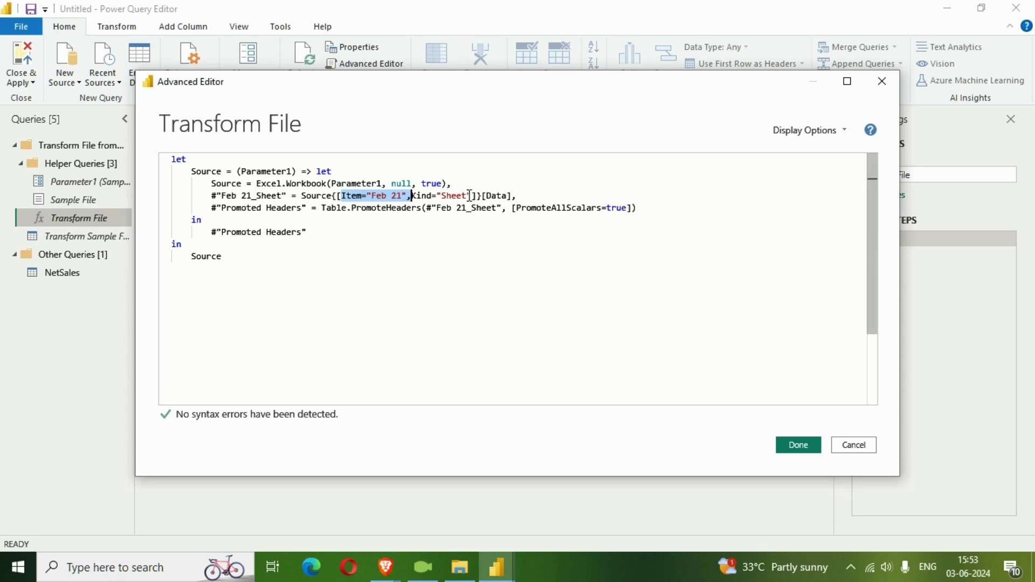
left_click_drag(477, 197, 342, 195)
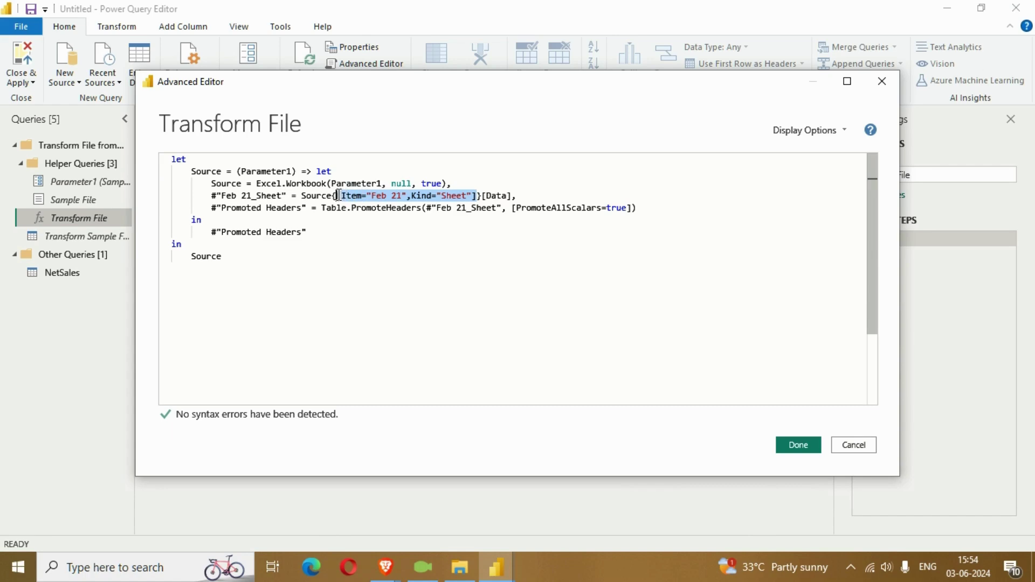
key("BackSpace")
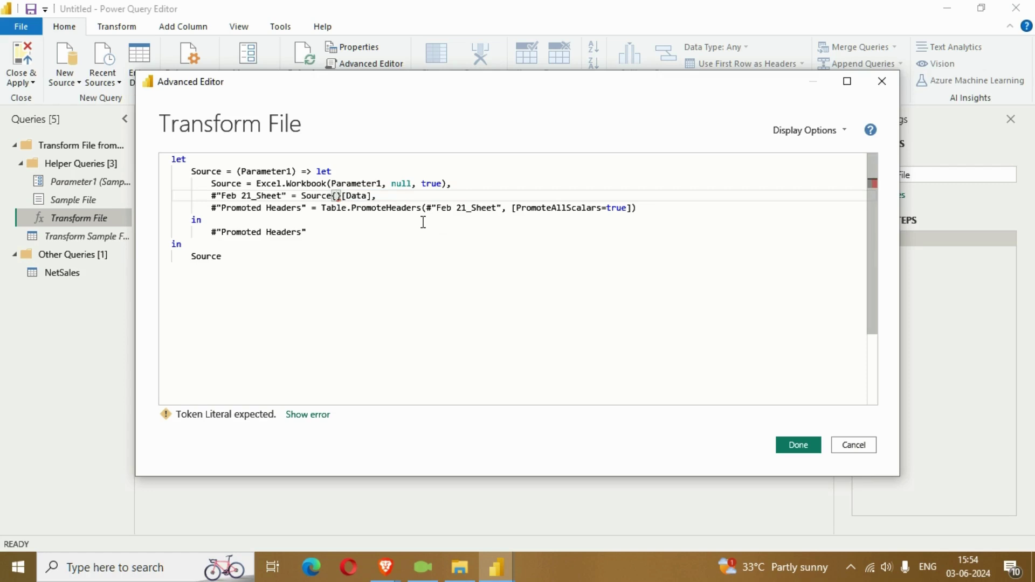
type("0")
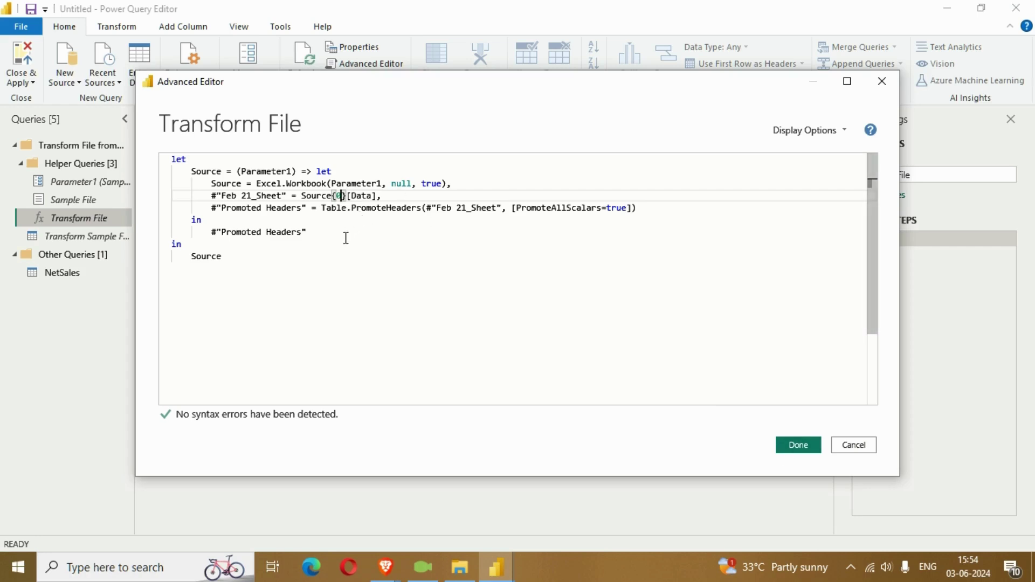
left_click(798, 446)
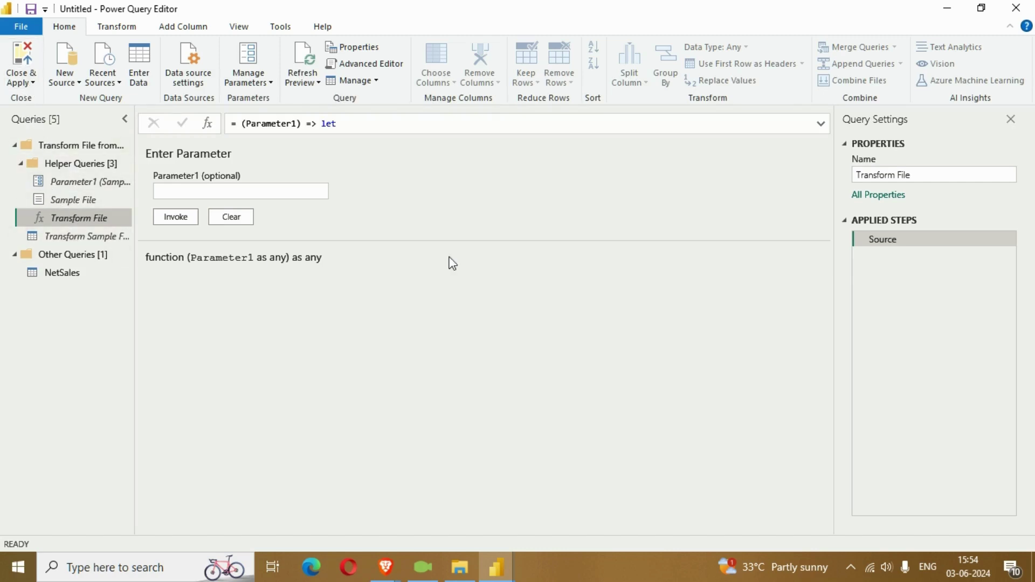
Step: Check the NetSales query, apply the query changes, and review the months in the report table
left_click(57, 274)
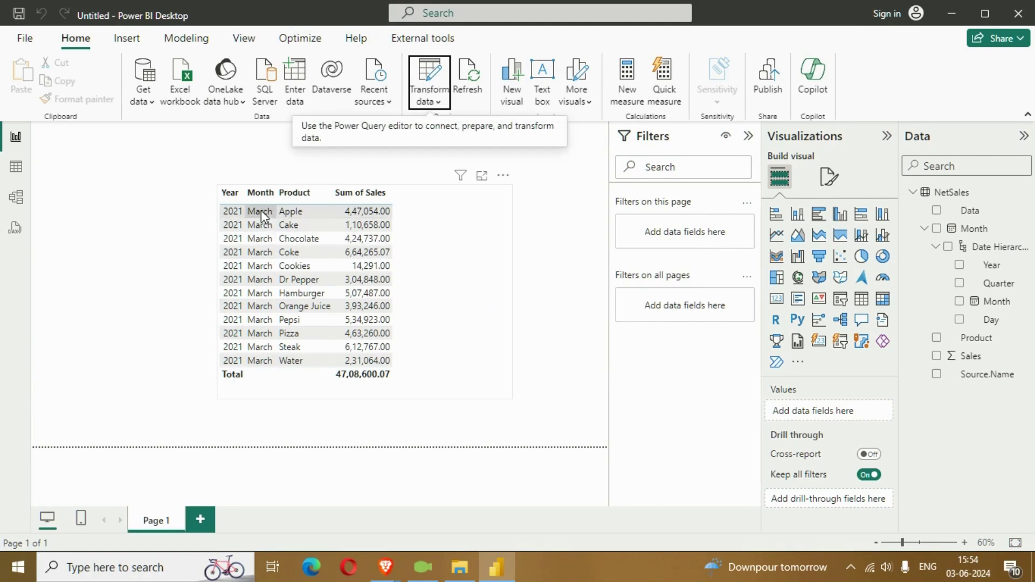
left_click(439, 280)
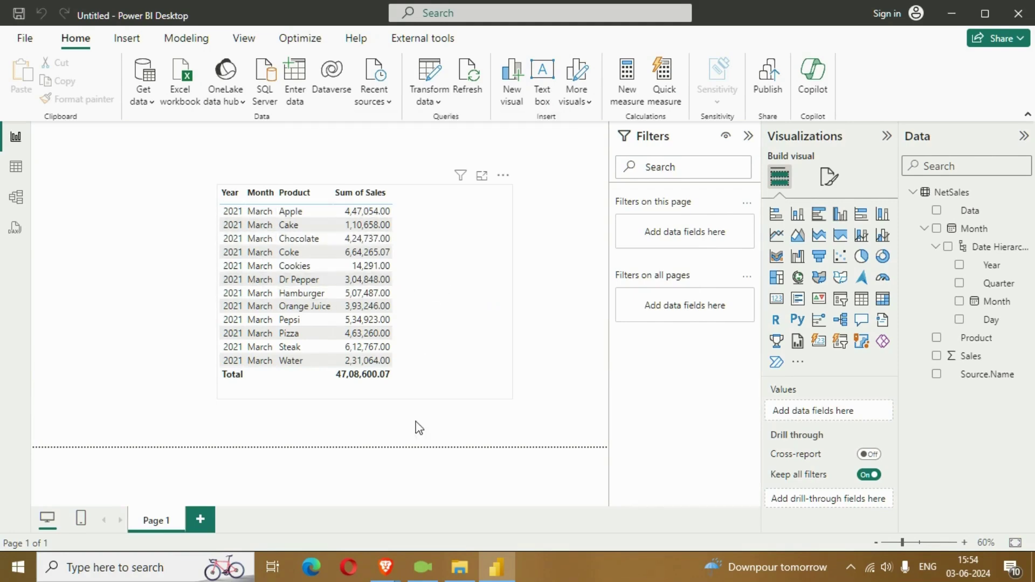
Step: Check the workbooks in the NetSales folder and narrow the report's table visual to fit its columns
left_click(461, 568)
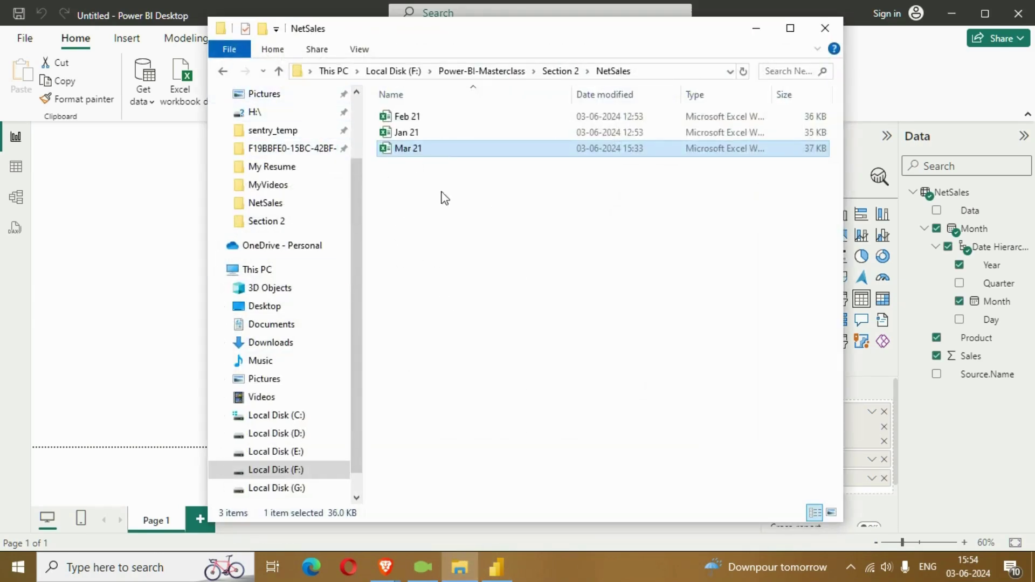
left_click(754, 28)
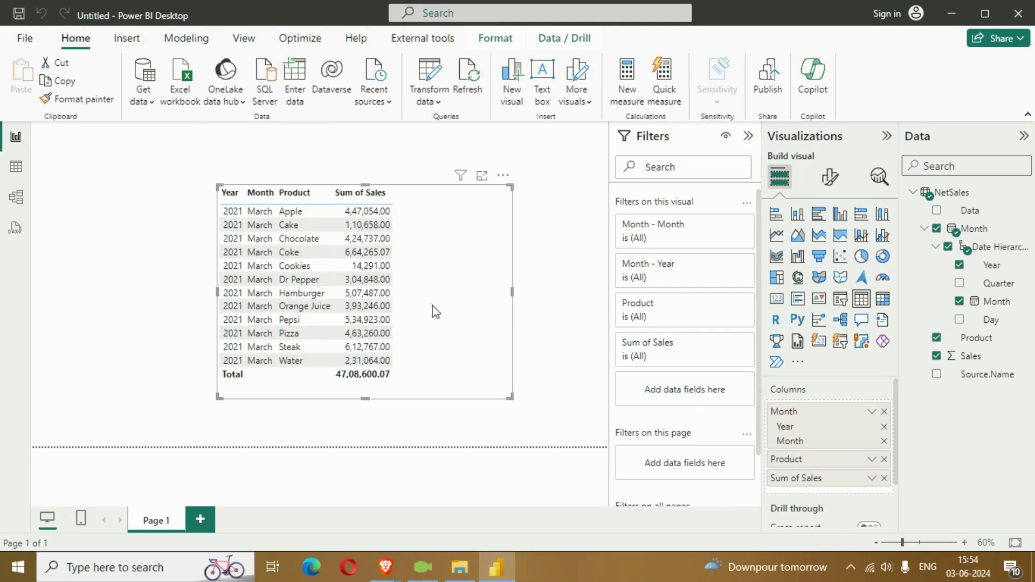
left_click_drag(511, 296, 443, 319)
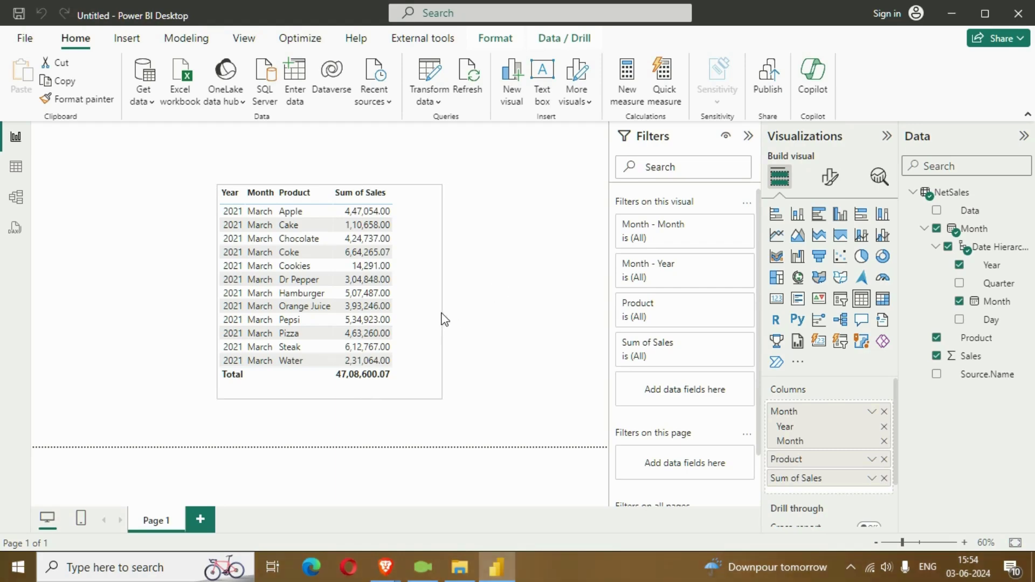